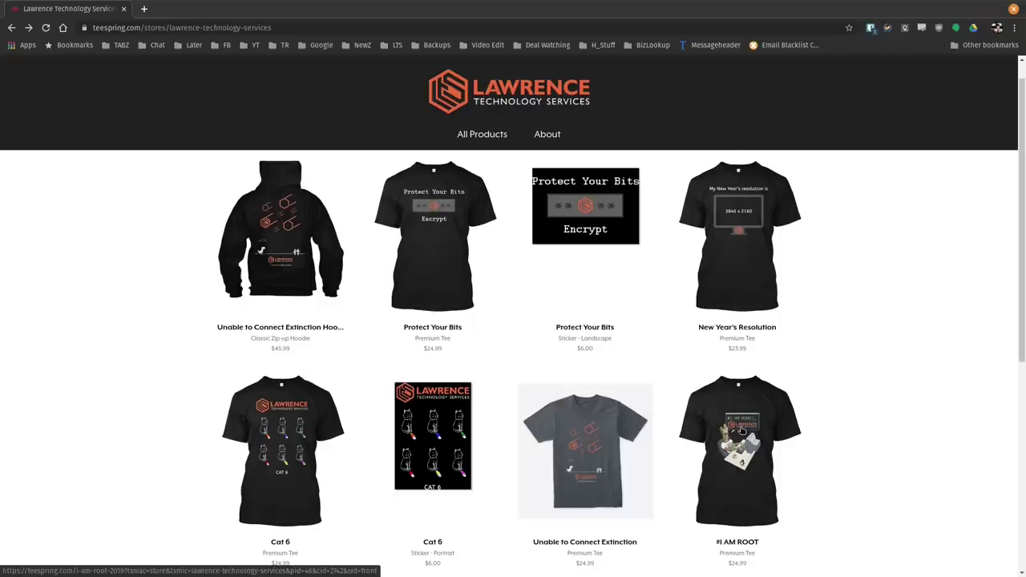
Open the #1 AM ROOT Premium Tee product page from the Lawrence Technology Services store grid.
click(742, 430)
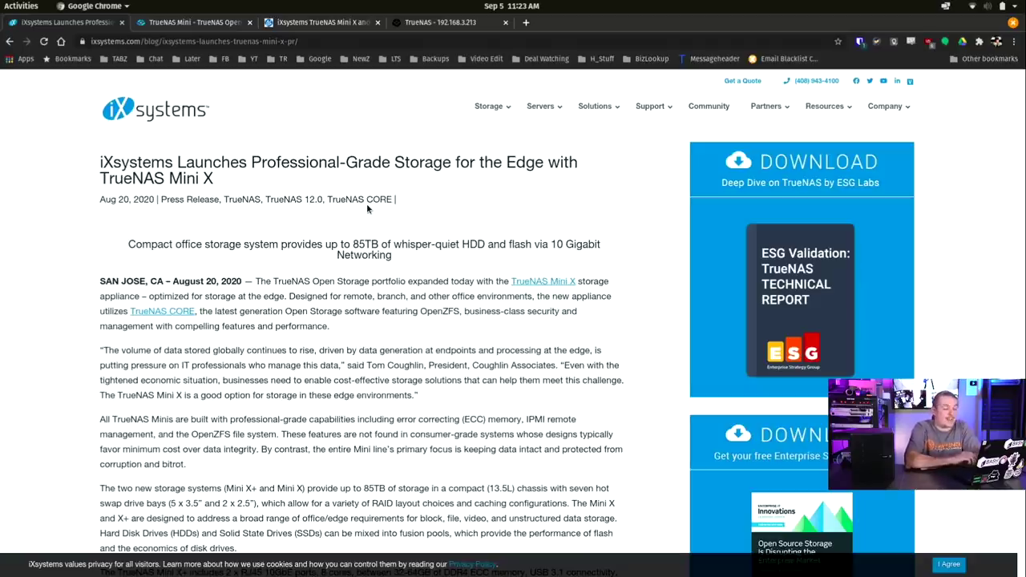
Scroll down the TrueNAS Mini X launch press release and back to the top.
scroll(367, 203, down, 15)
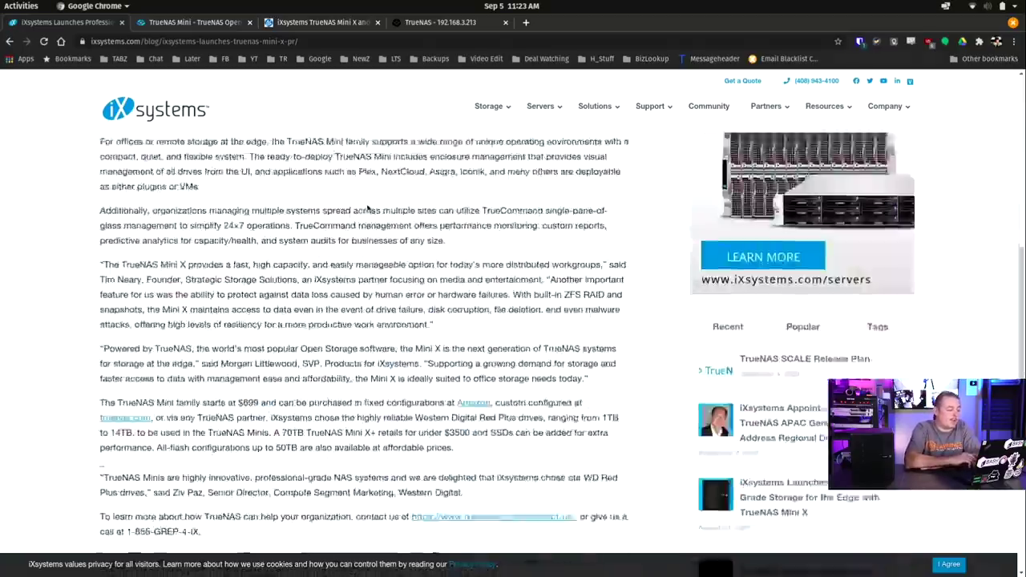
scroll(368, 207, up, 6)
scroll(368, 208, up, 8)
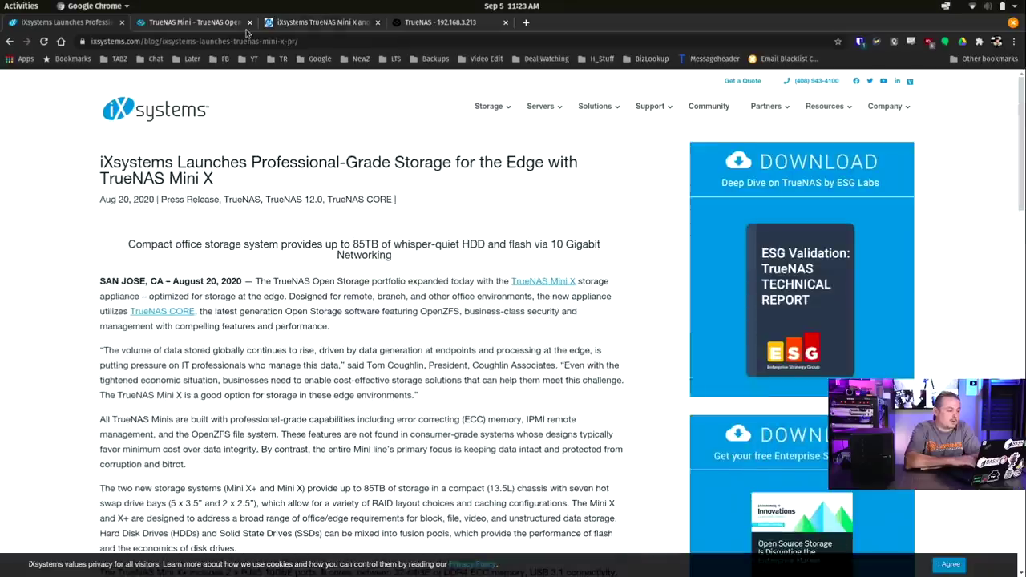
On the TrueNAS Mini product page, highlight the Mini E model name and its dual-core CPU.
click(212, 28)
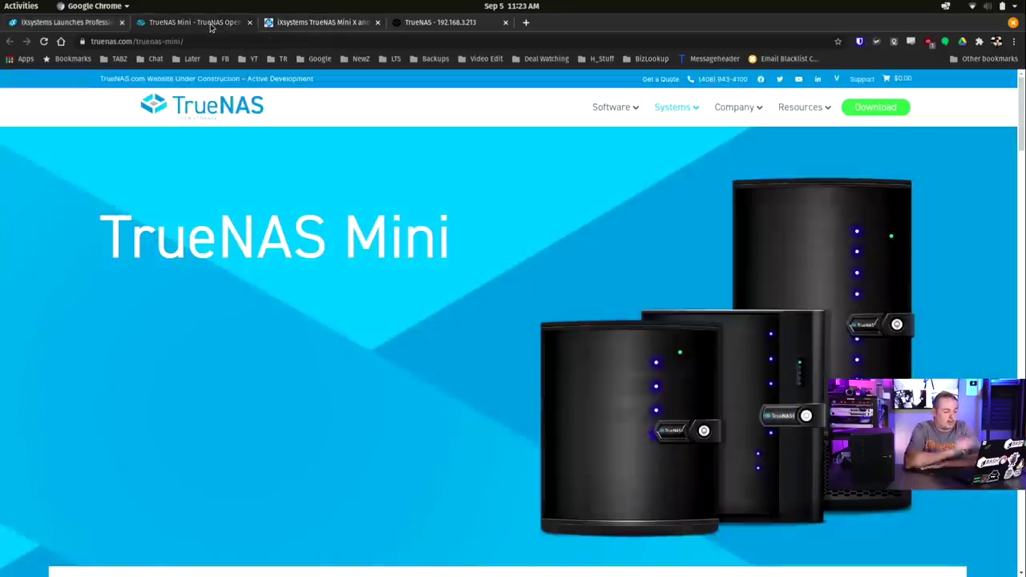
scroll(375, 238, down, 10)
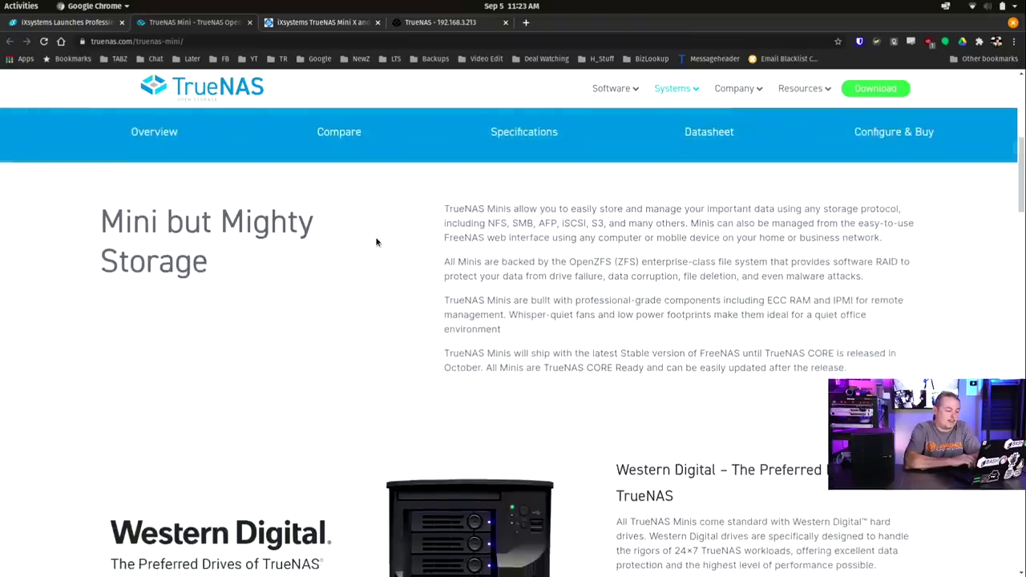
scroll(376, 242, down, 10)
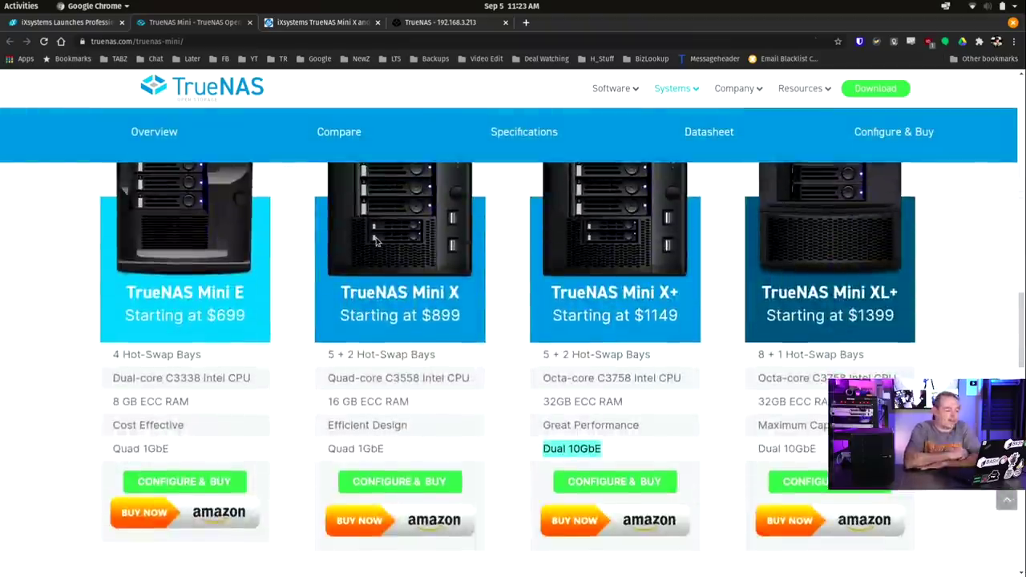
right_click(375, 241)
click(163, 315)
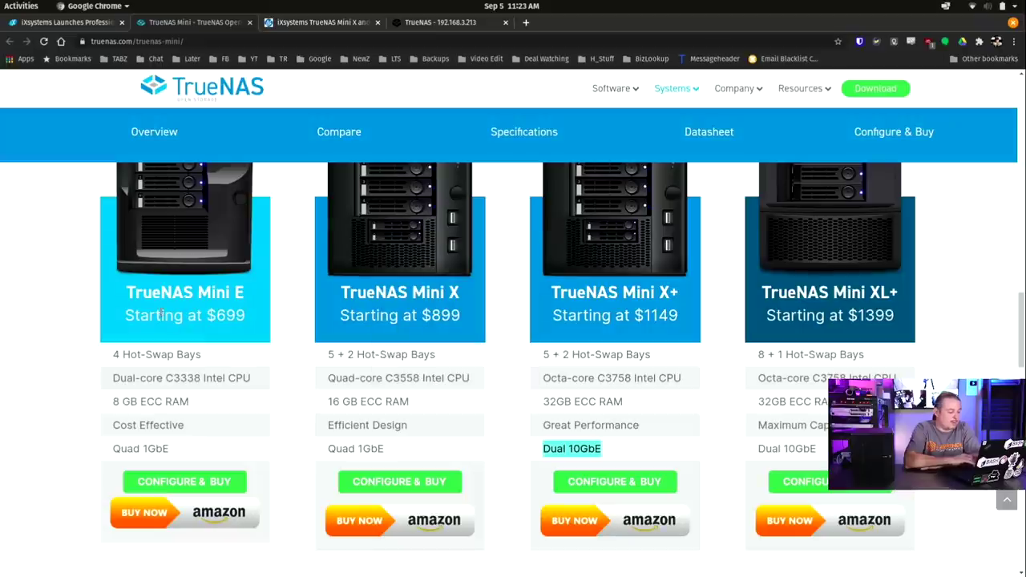
triple_click(166, 301)
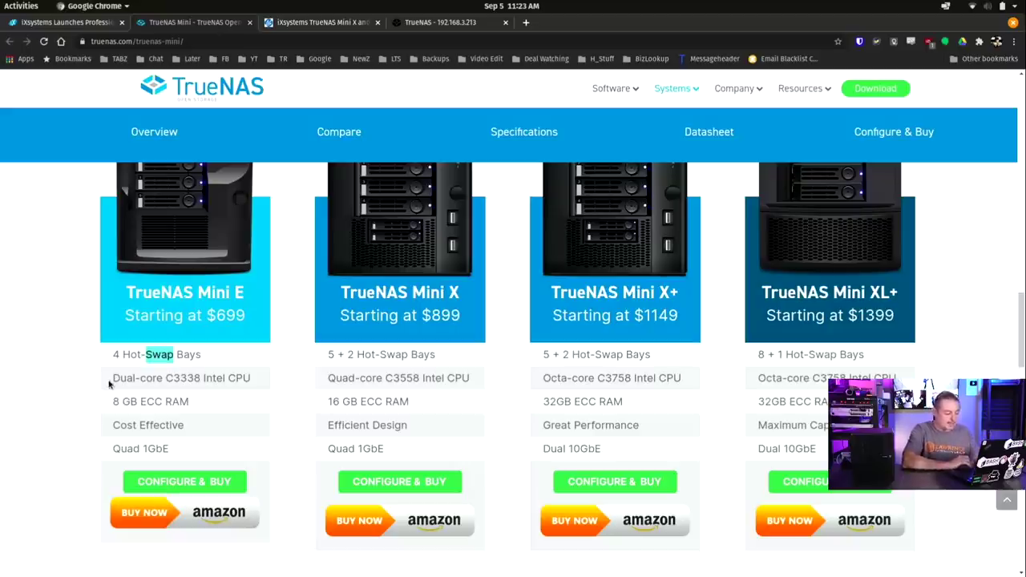
drag(109, 385, 162, 389)
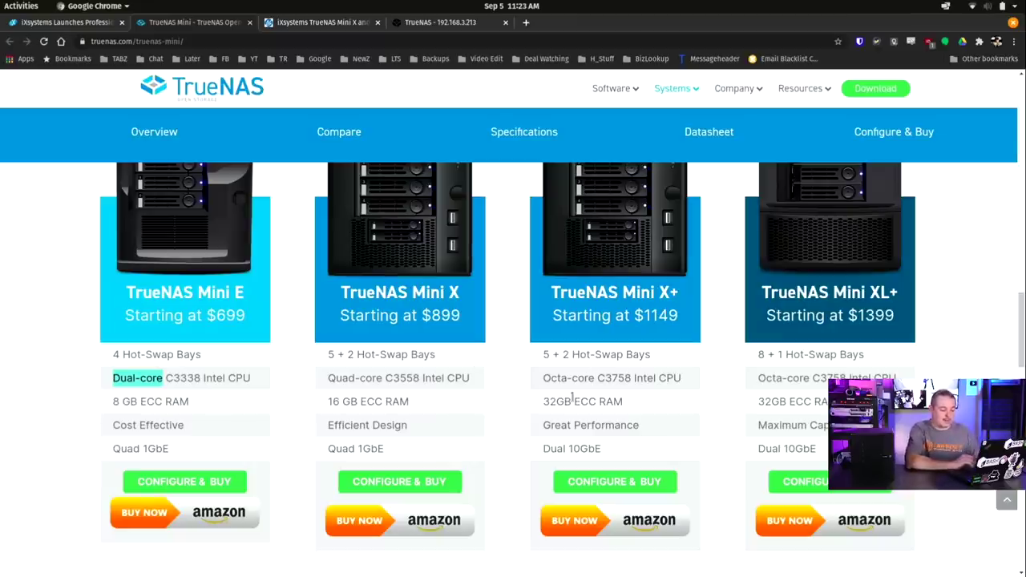
Highlight the Mini X+ octa-core C3758 CPU, 5 + 2 hot-swap bays and 32GB ECC RAM.
drag(542, 377, 683, 382)
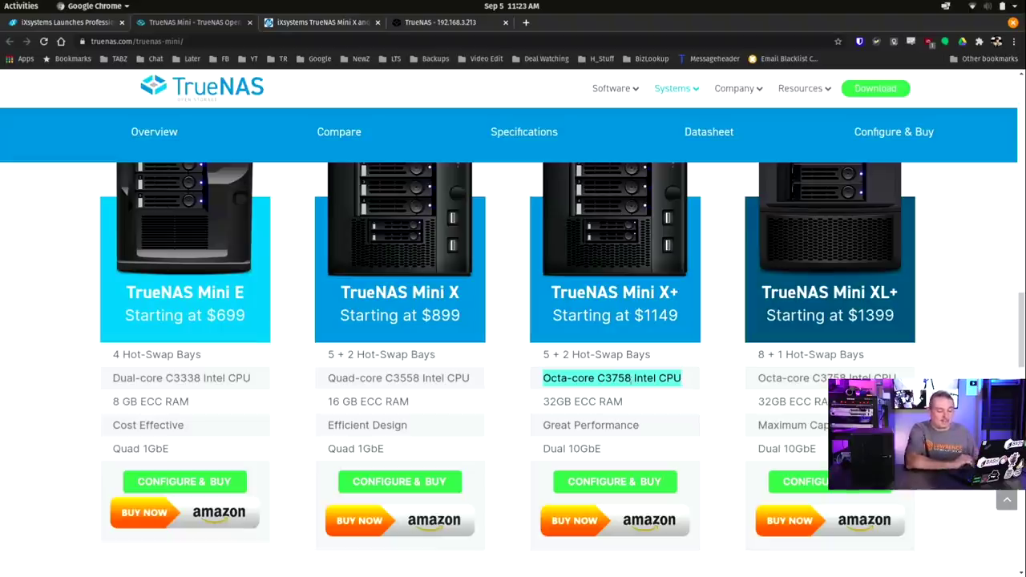
drag(537, 356, 673, 355)
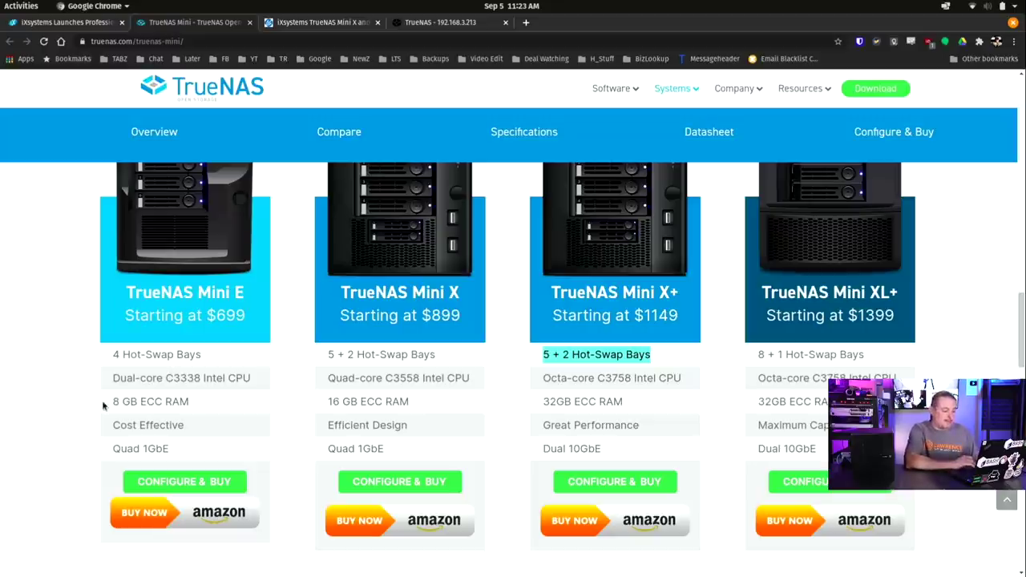
drag(535, 401, 626, 406)
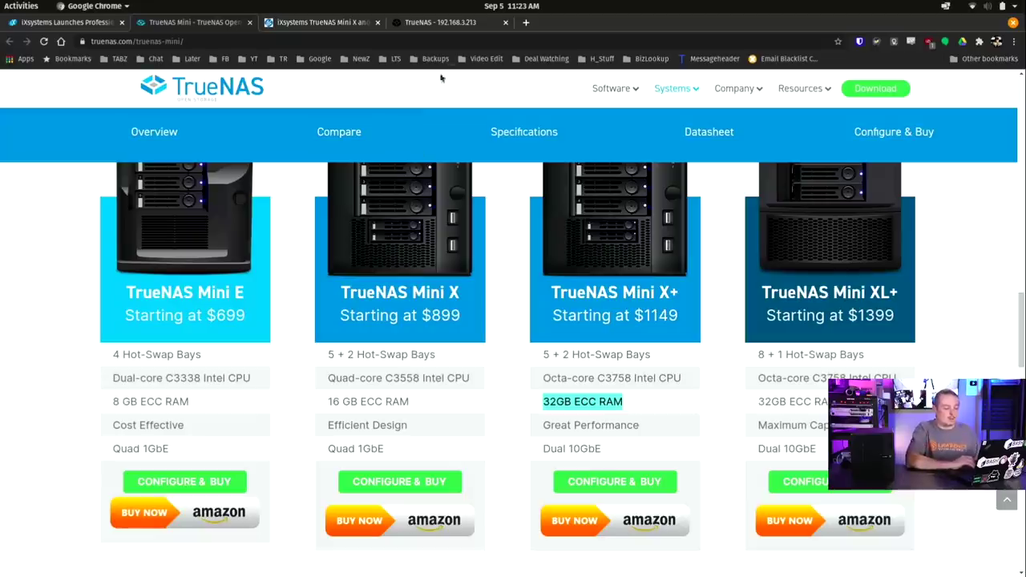
click(472, 28)
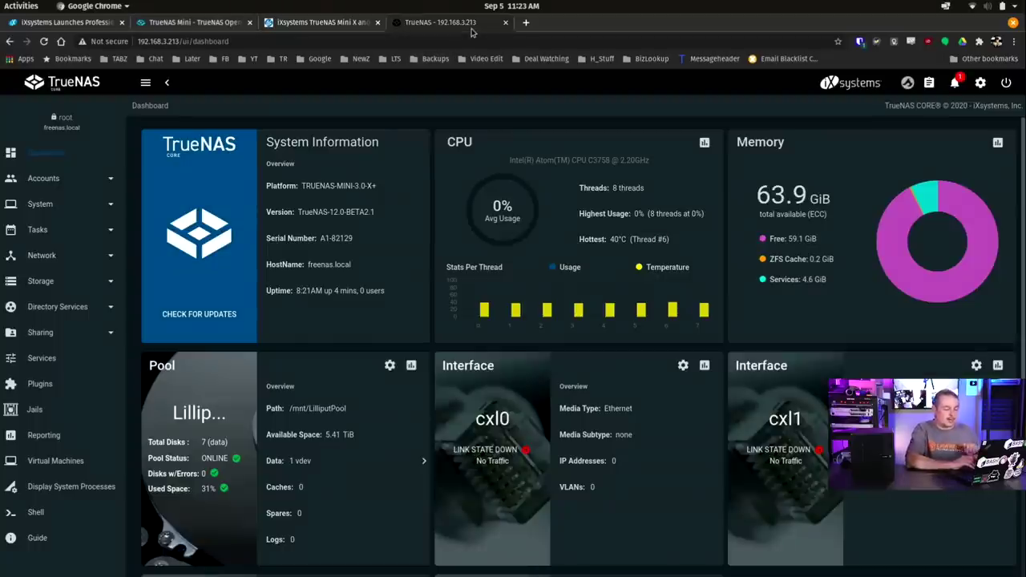
Highlight the Mini X+ dual 10GbE networking, then scroll through the TrueNAS dashboard.
click(198, 29)
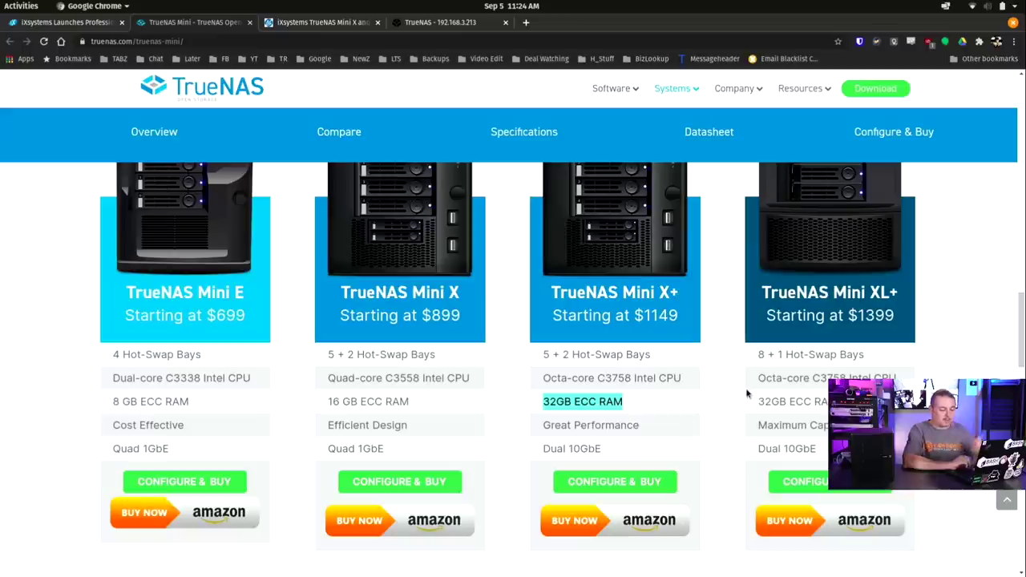
drag(543, 450, 603, 452)
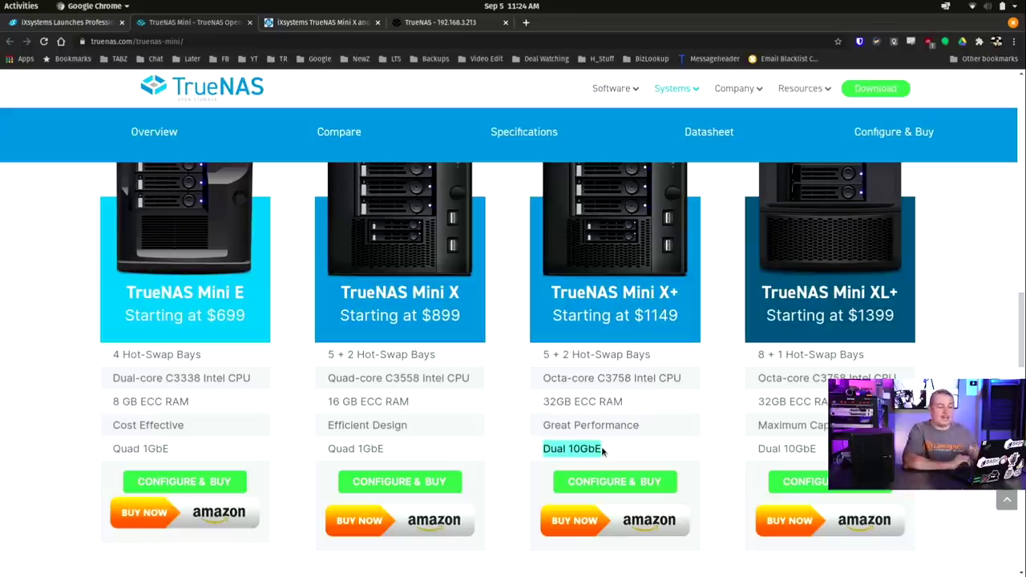
click(469, 24)
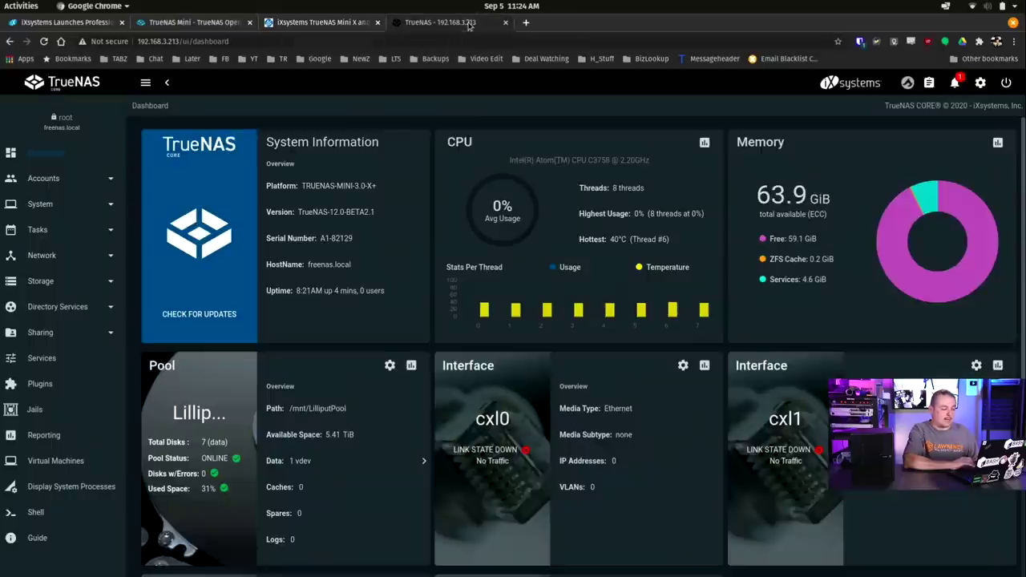
scroll(590, 231, down, 2)
scroll(589, 231, down, 2)
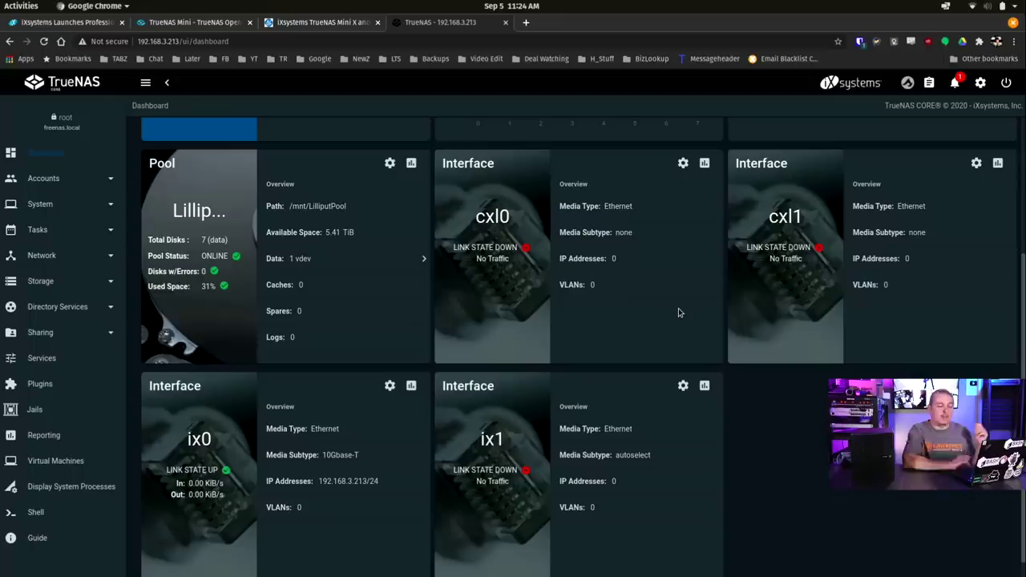
scroll(678, 313, up, 1)
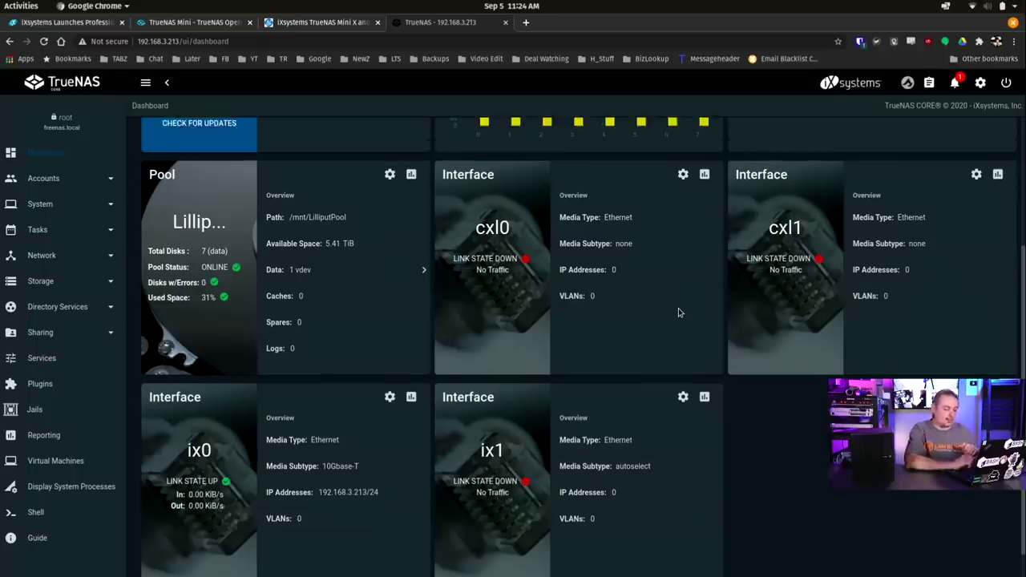
scroll(678, 313, up, 3)
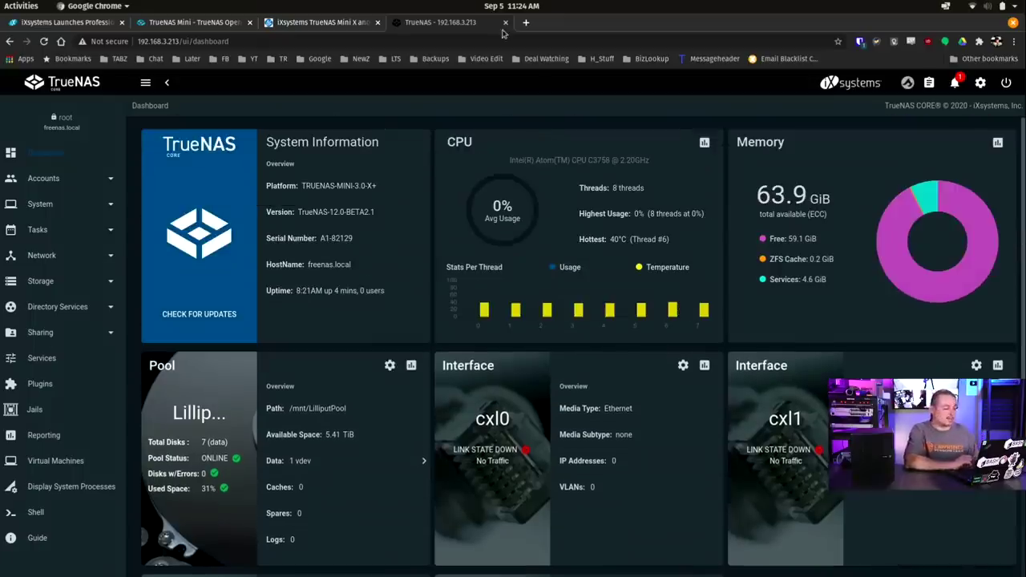
Scroll the Mini page's Full Specifications table down to the Package Contents rows.
click(199, 17)
scroll(526, 226, down, 4)
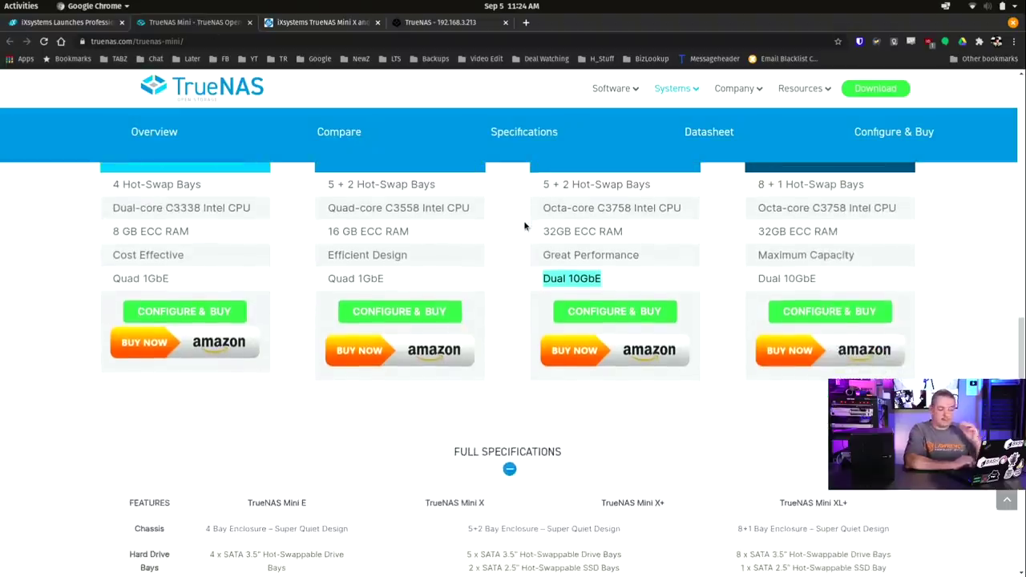
scroll(626, 319, up, 2)
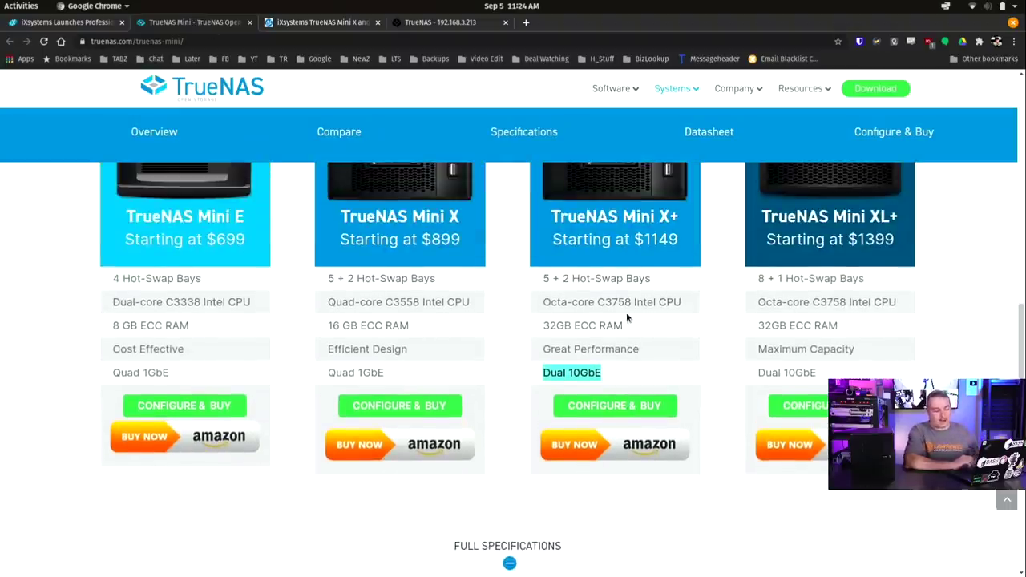
scroll(627, 319, down, 2)
scroll(627, 319, down, 5)
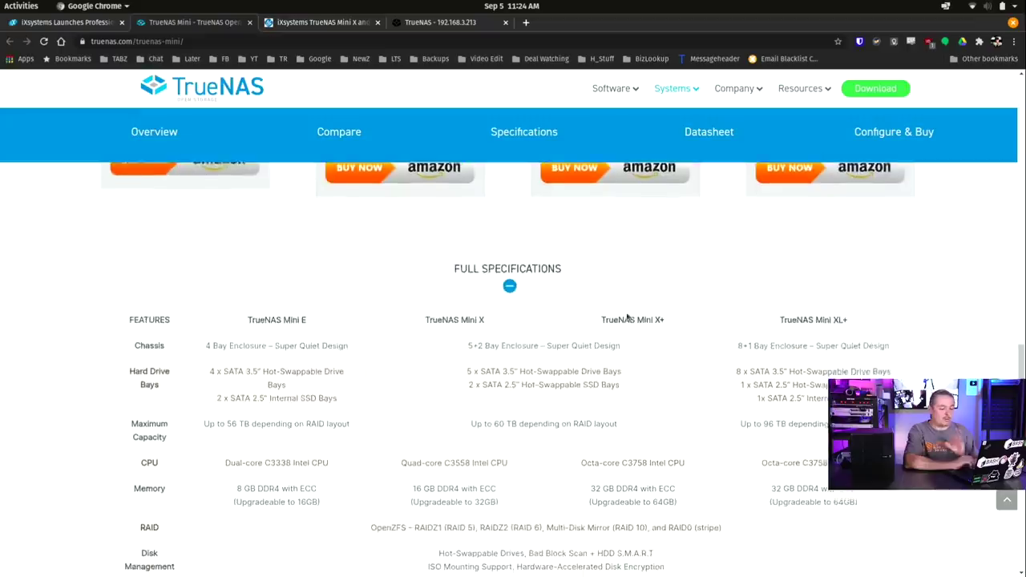
scroll(627, 315, down, 5)
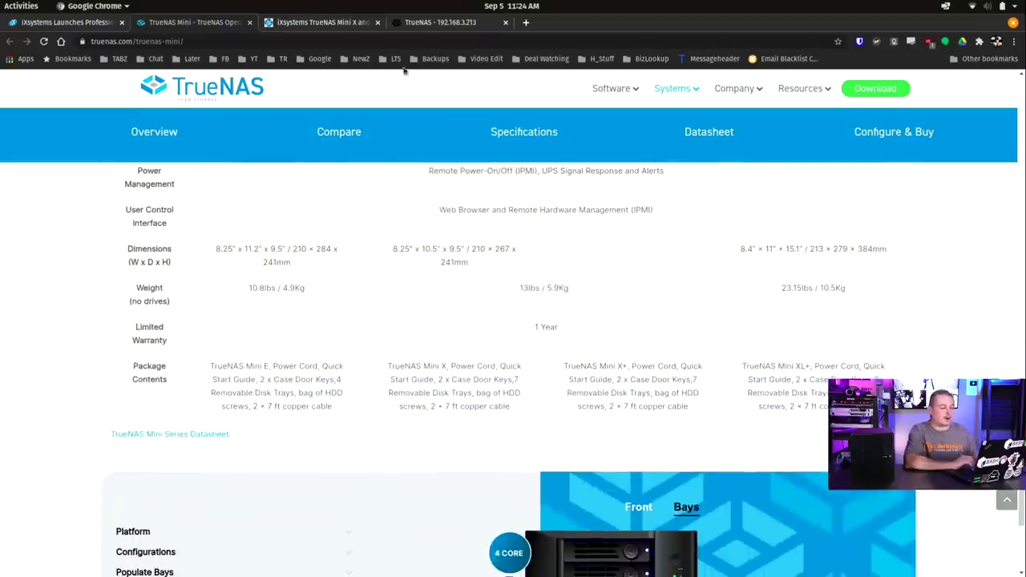
Open the ServeTheHome TrueNAS Mini X article and scroll to its enclosure management screenshot.
click(334, 25)
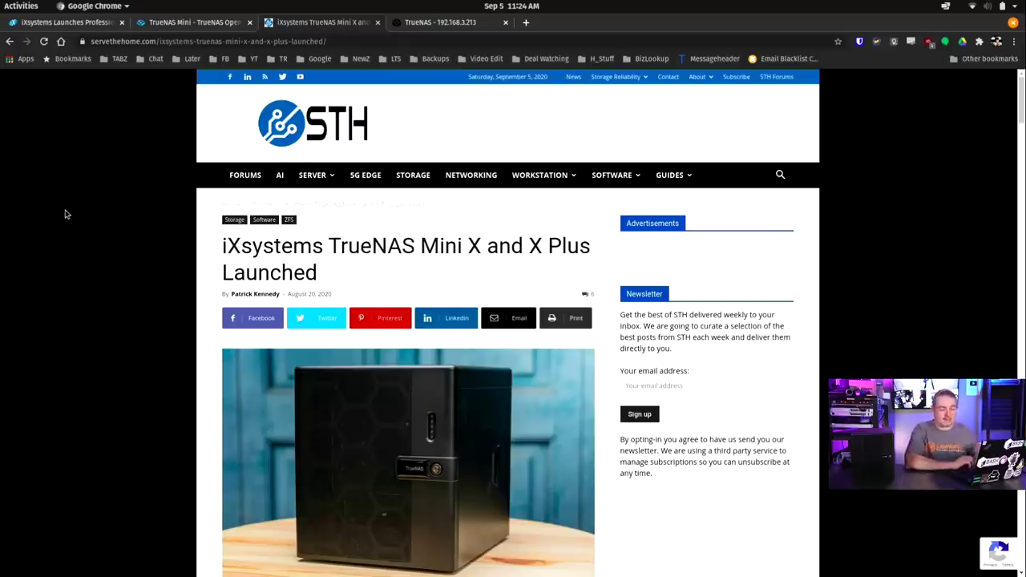
scroll(67, 214, down, 4)
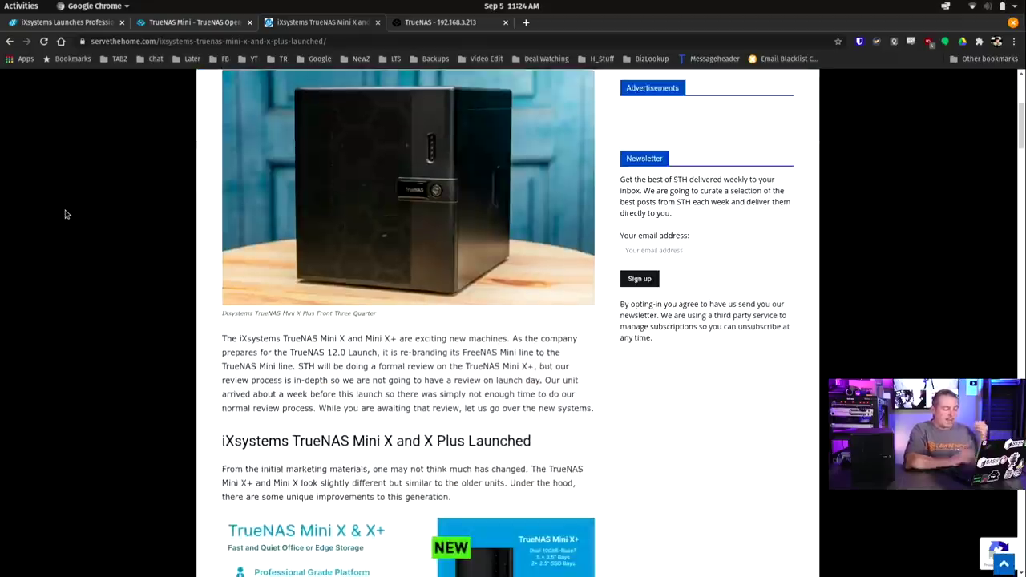
scroll(67, 214, down, 12)
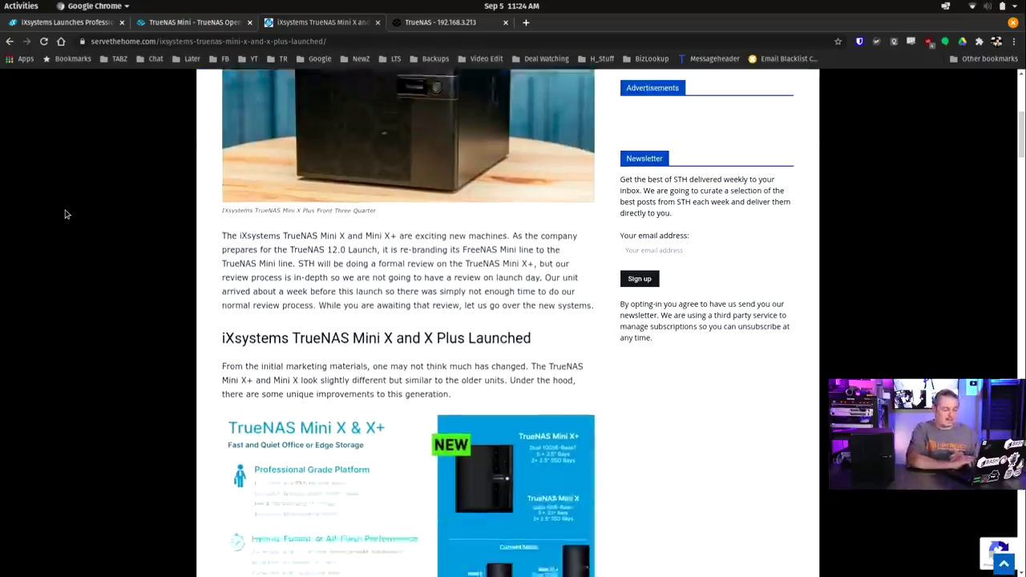
scroll(66, 214, down, 6)
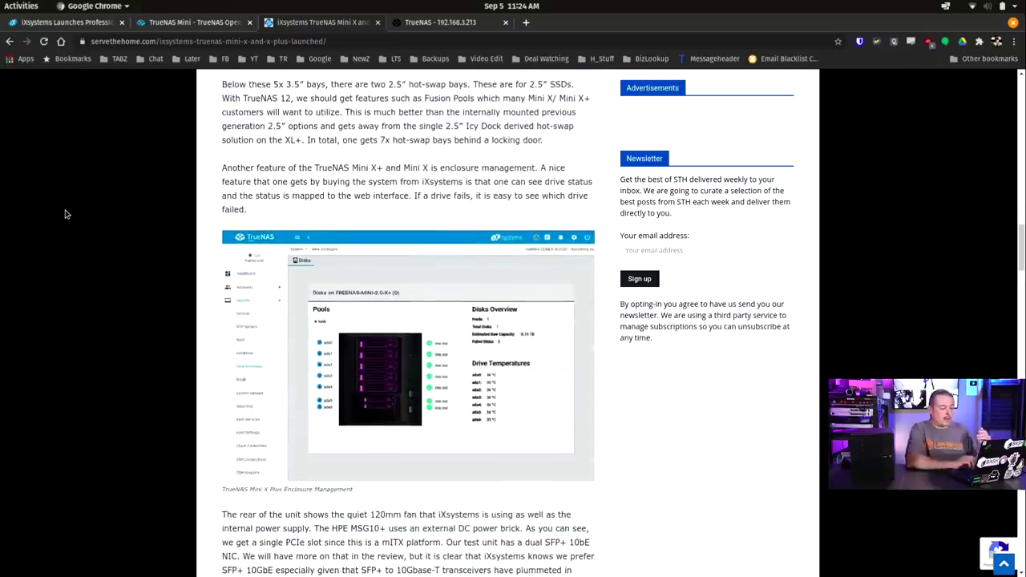
scroll(67, 214, down, 3)
scroll(67, 214, up, 3)
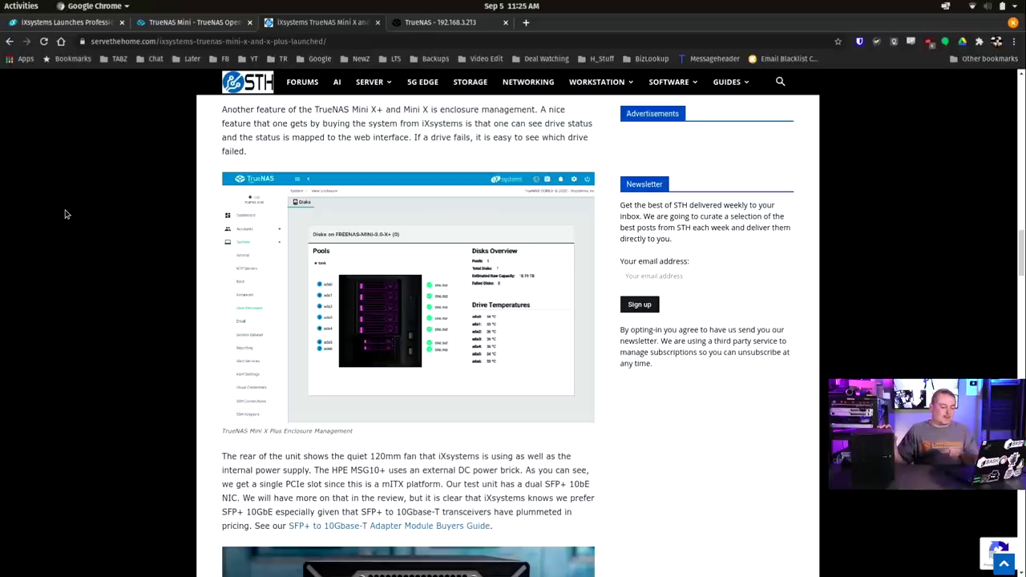
View the Mini X+ enclosure-management screenshot full size in a new tab via its attachment page.
click(361, 308)
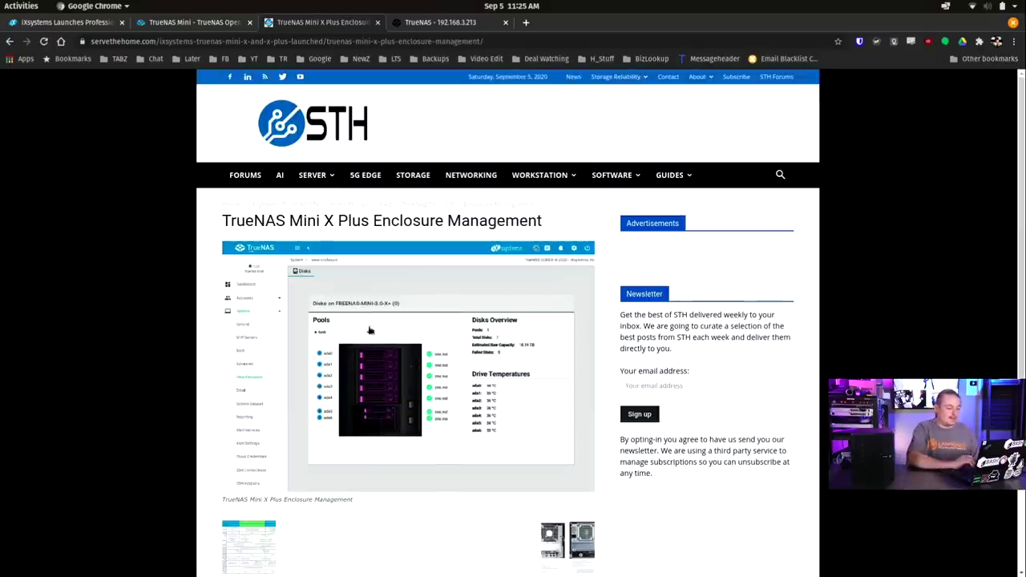
right_click(386, 338)
click(441, 437)
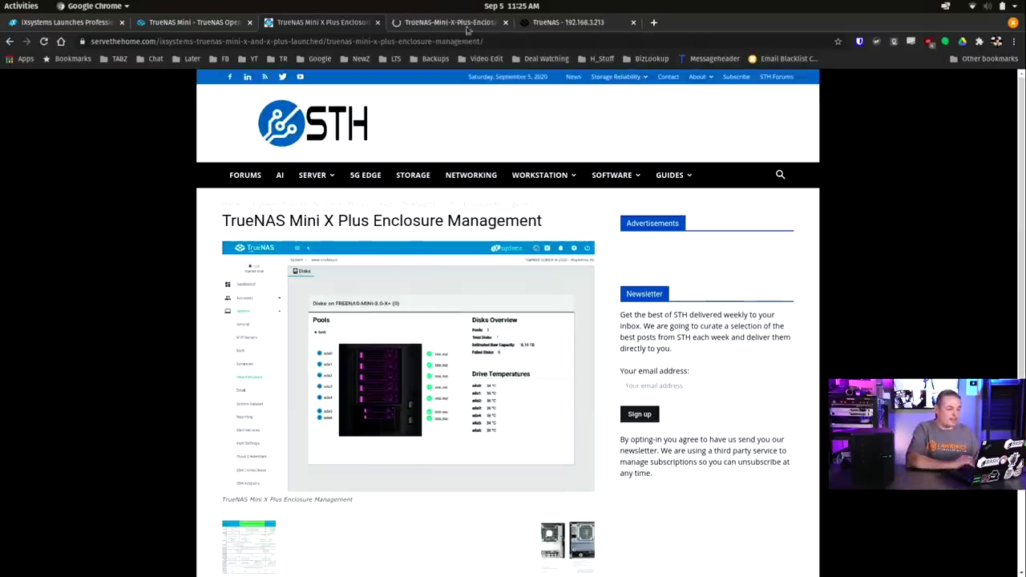
click(449, 22)
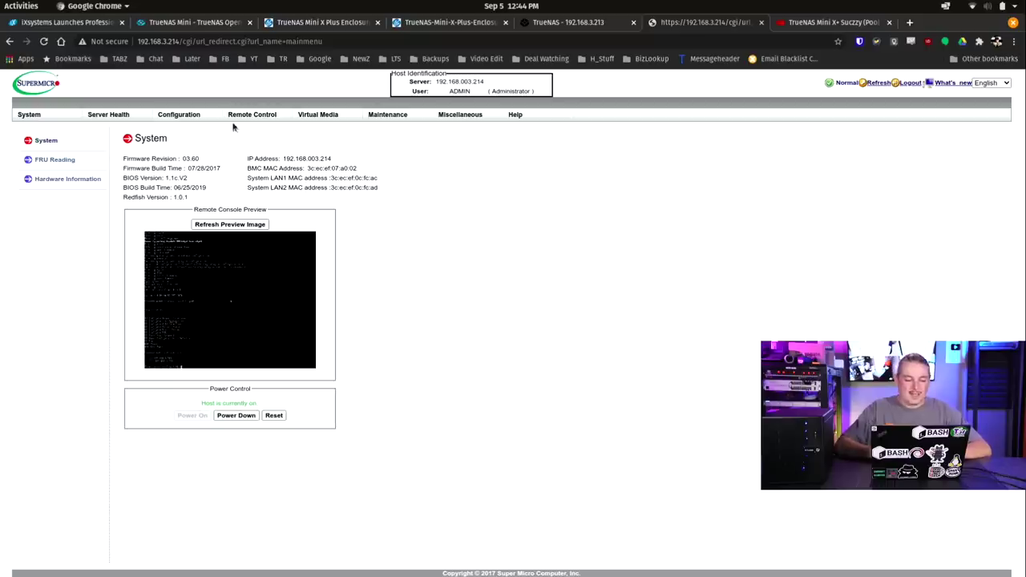
Launch the iKVM/HTML5 remote console to view the TrueNAS console menu, then close it.
click(257, 142)
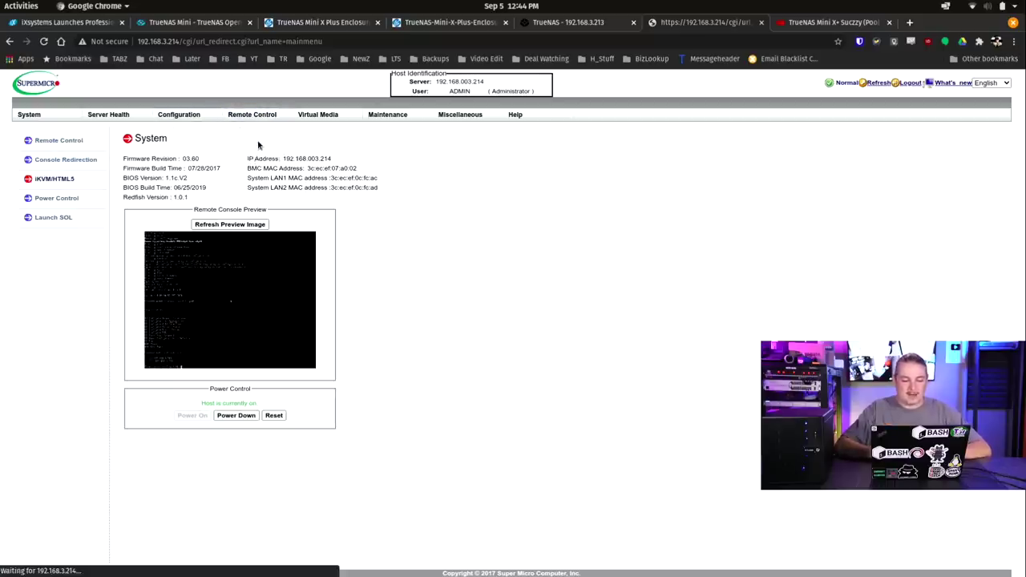
click(157, 211)
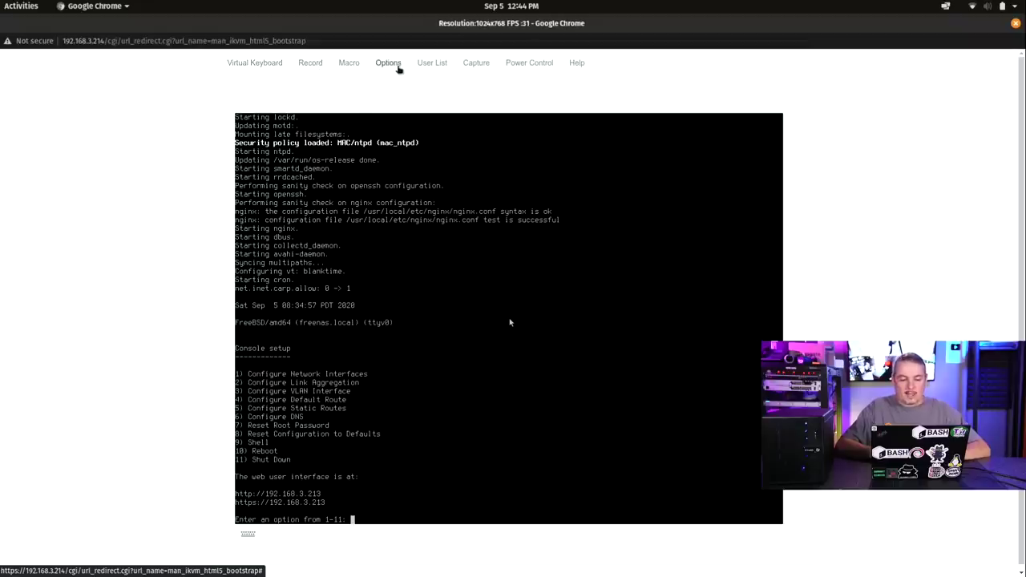
click(1015, 23)
Open the Virtual Media CD-ROM image page, then return to the Virtual Media overview.
mouse_move(332, 115)
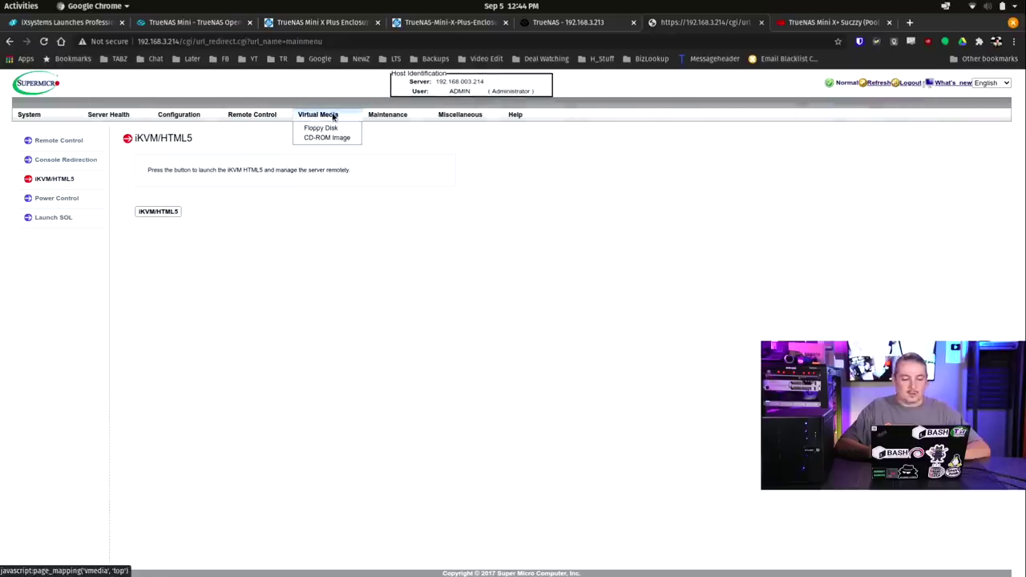
click(328, 138)
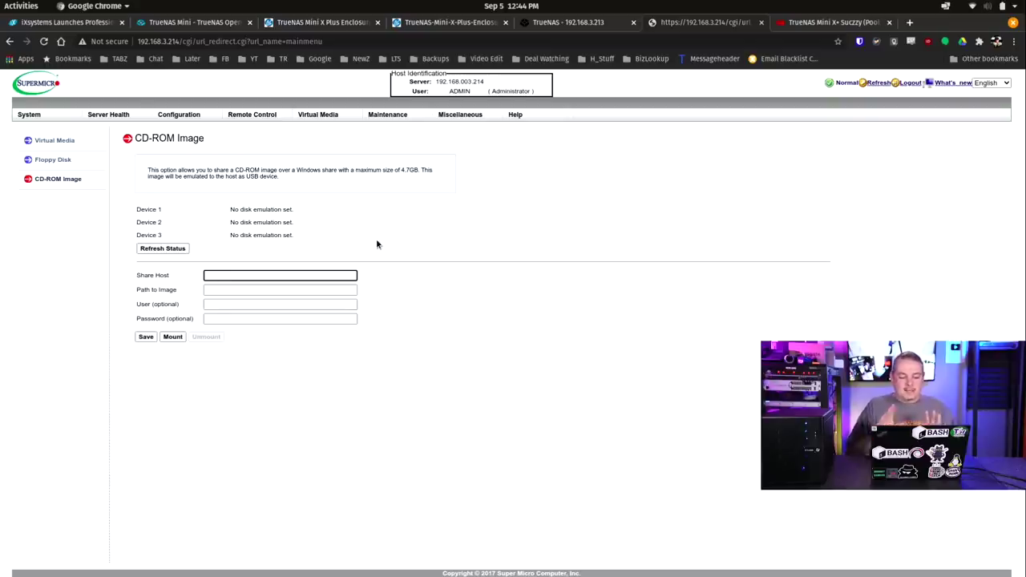
click(67, 145)
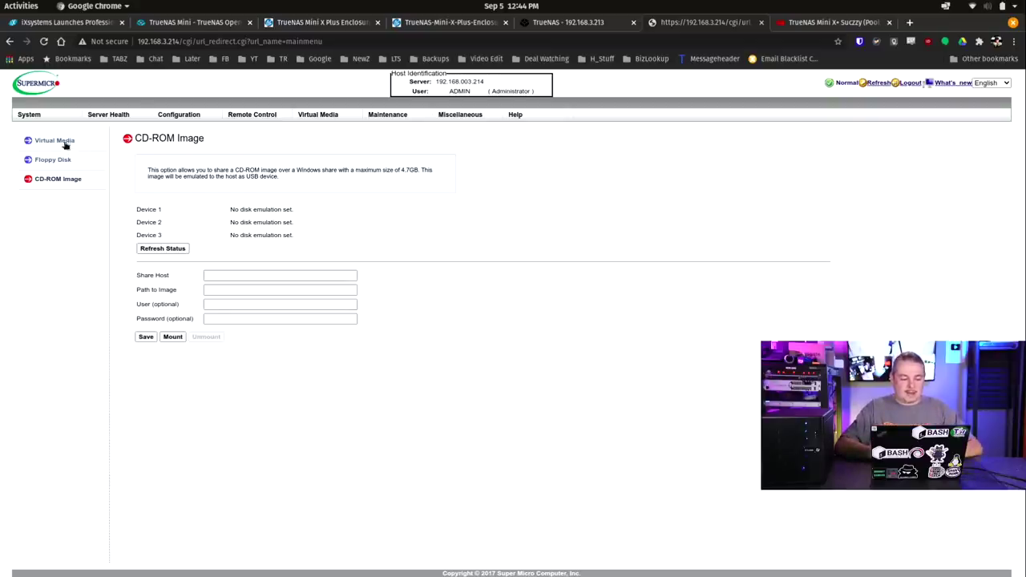
mouse_move(261, 119)
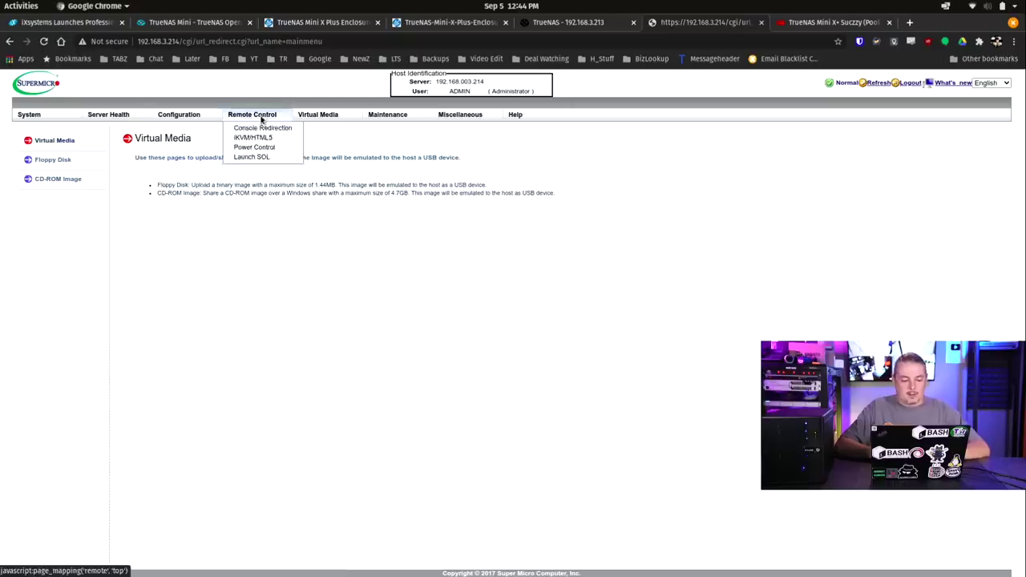
mouse_move(186, 118)
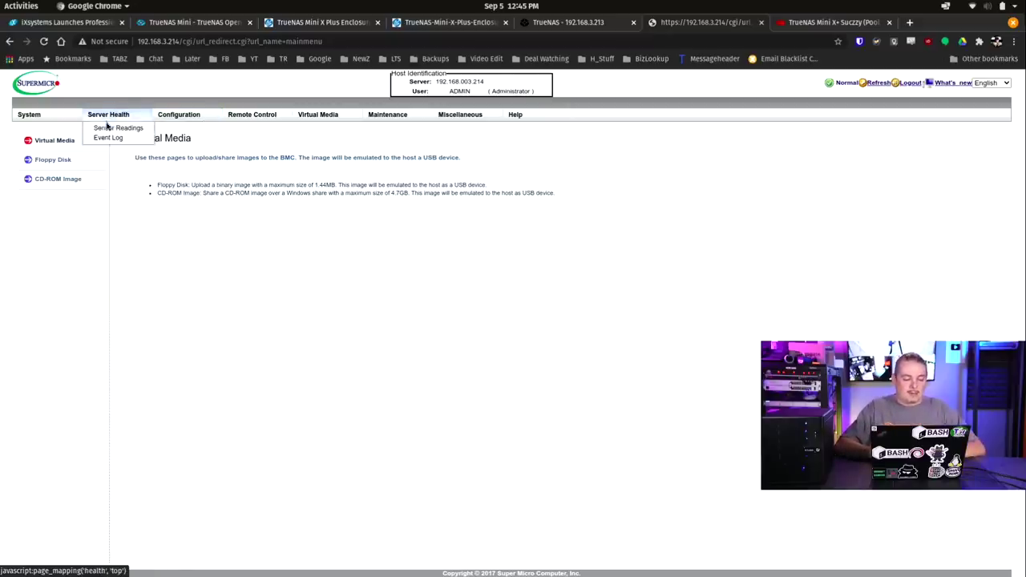
Open Server Health > Sensor Readings to show the 28 sensors' temperatures and fan status.
click(125, 130)
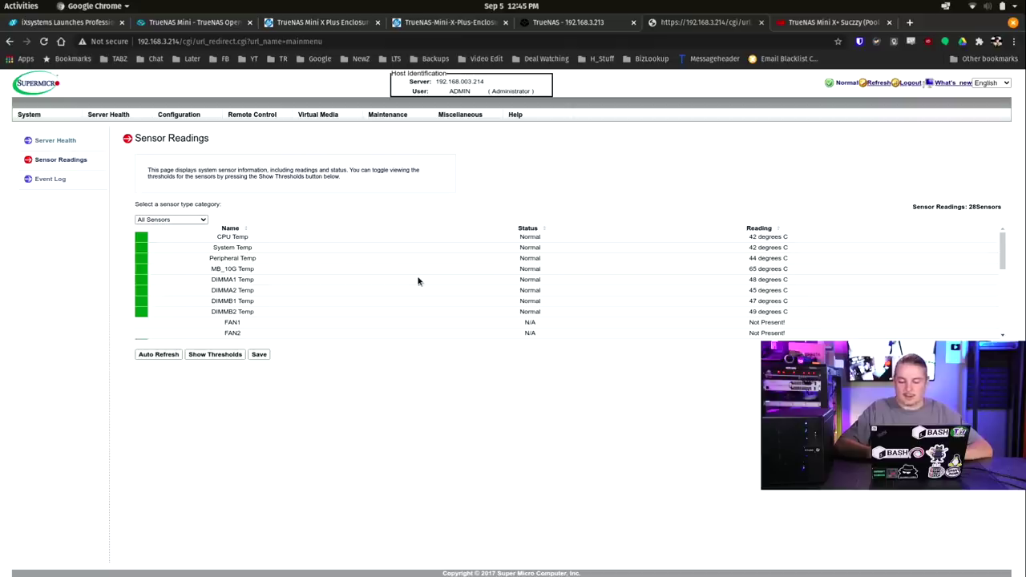
On the TrueNAS dashboard, highlight the TrueNAS-12.0-BETA2.1 version number.
click(595, 28)
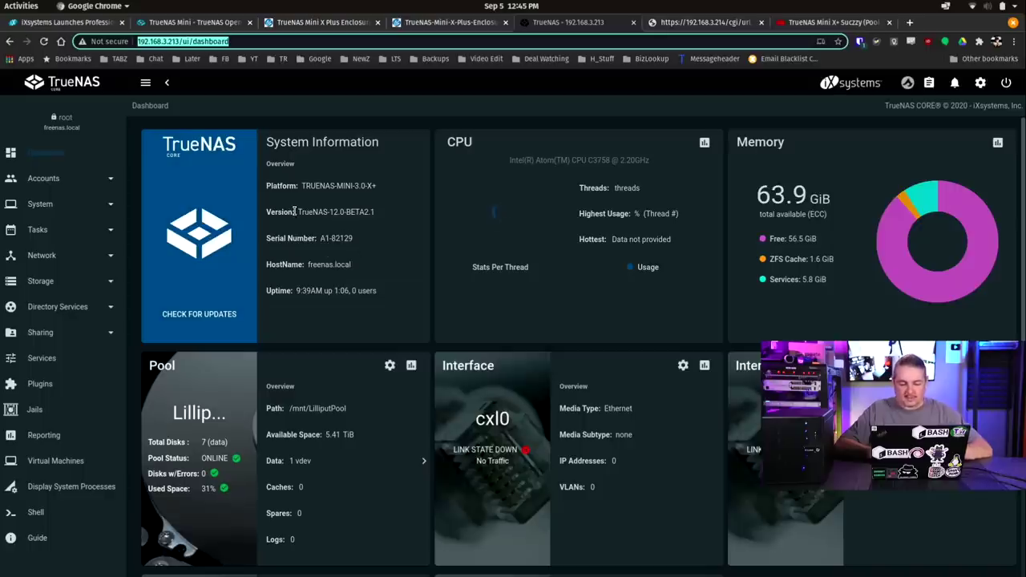
drag(296, 212, 389, 213)
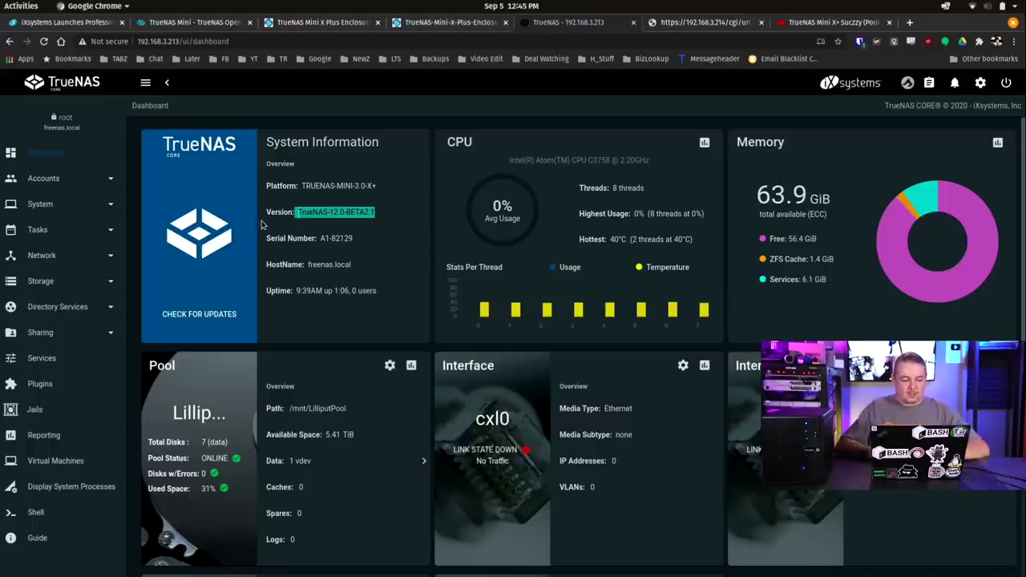
click(368, 222)
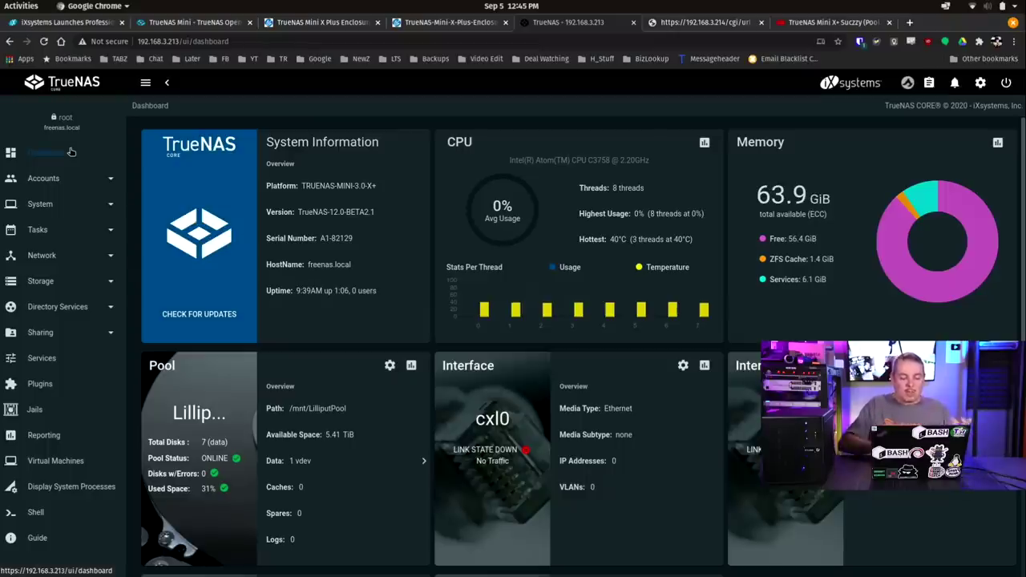
Scroll through the dashboard, then bring the Terminal with the fio write results forward.
scroll(725, 245, down, 1)
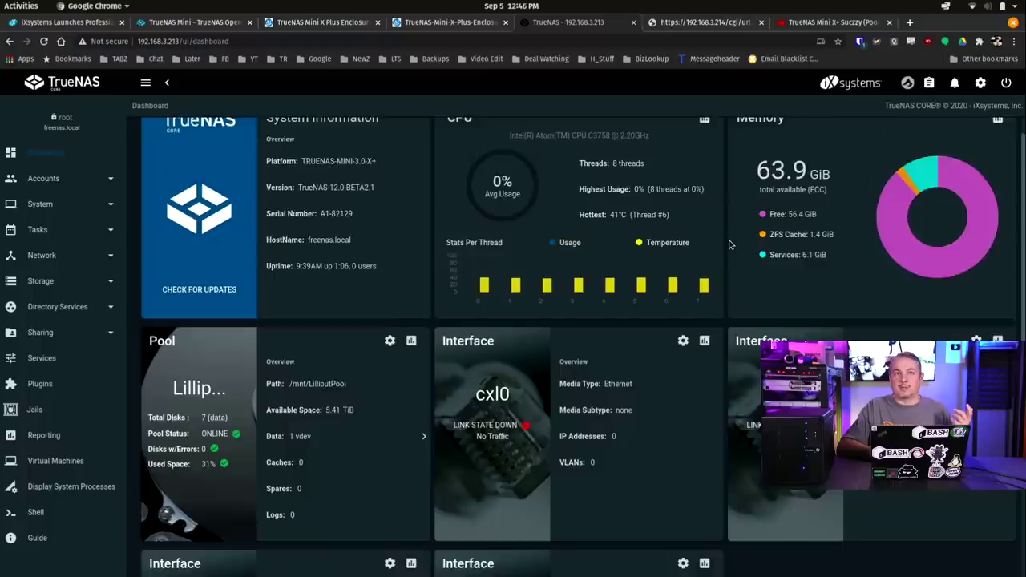
scroll(730, 245, down, 3)
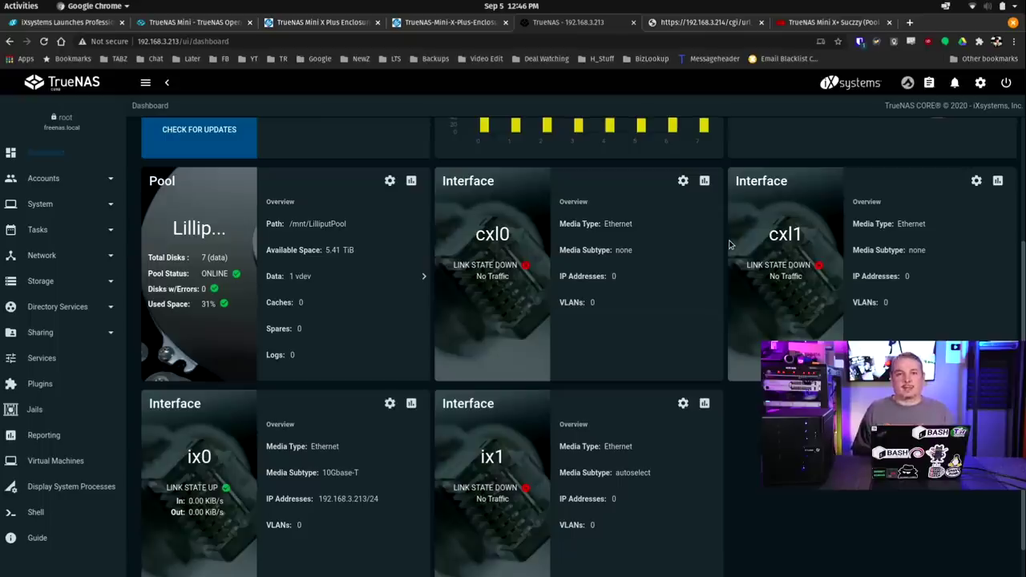
scroll(730, 245, up, 3)
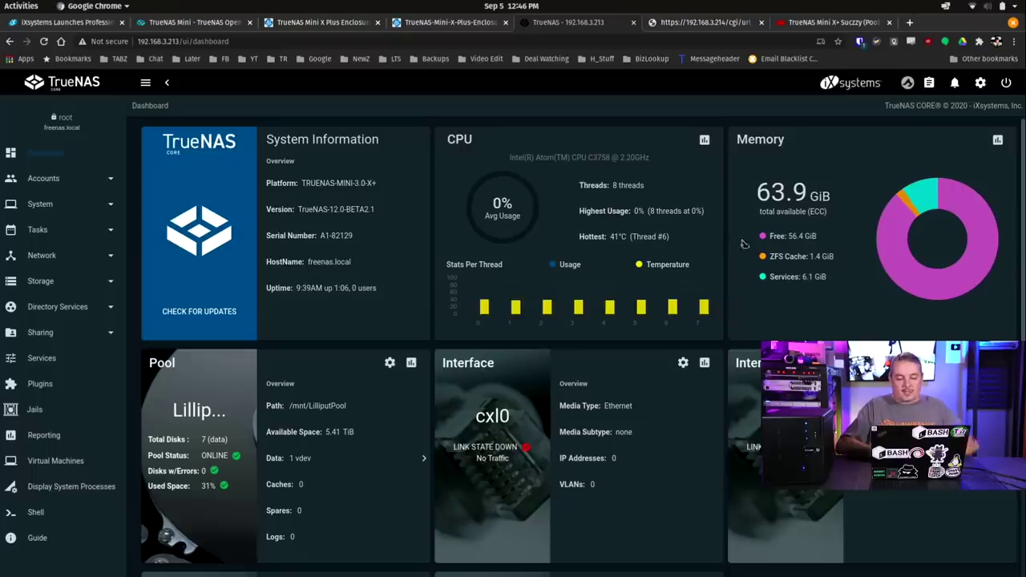
key(alt+Tab)
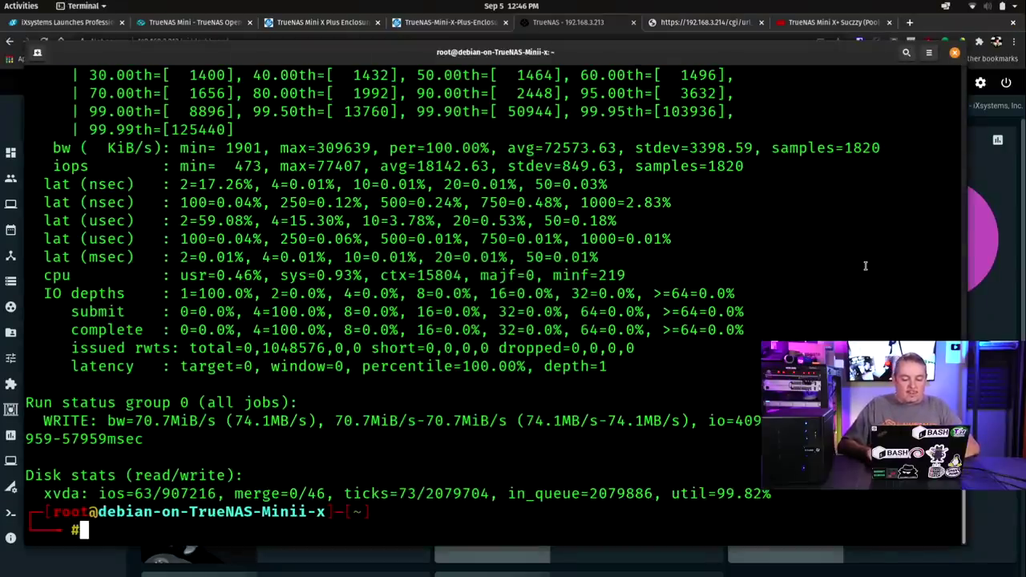
Launch ./Run_FIO.sh as 16 processes and return to the TrueNAS dashboard showing 88% CPU.
text(./Run_FIO.sh)
key(Return)
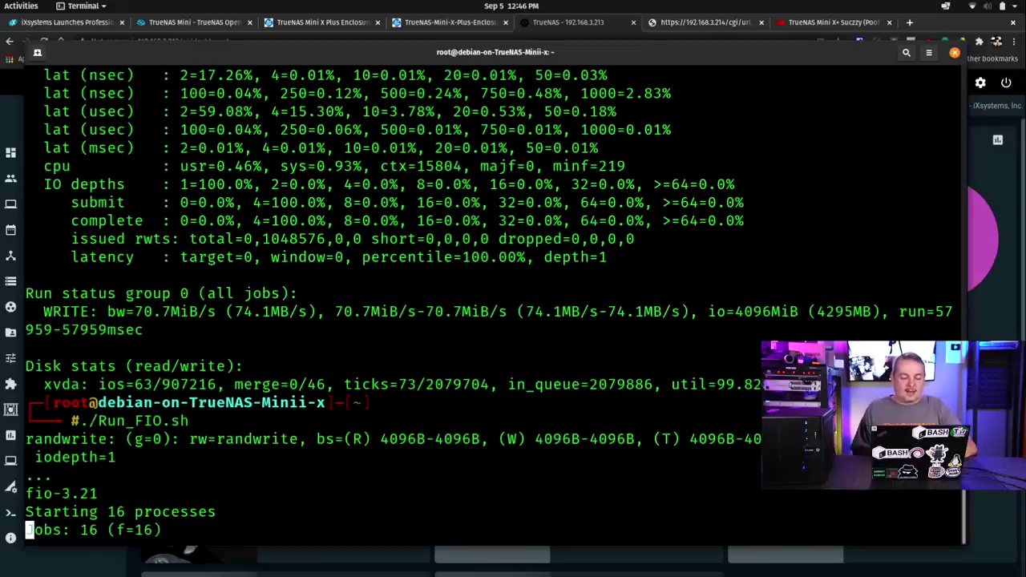
key(alt+Tab)
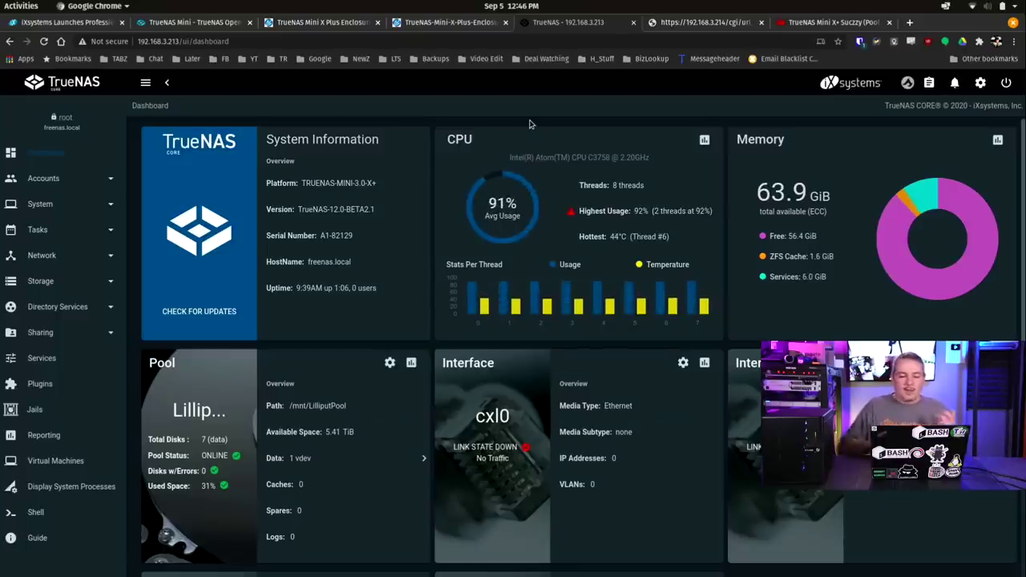
Show the TrueNAS Mini X+ storage Stats in Xen Orchestra, reloading so the IOPS charts appear.
click(833, 23)
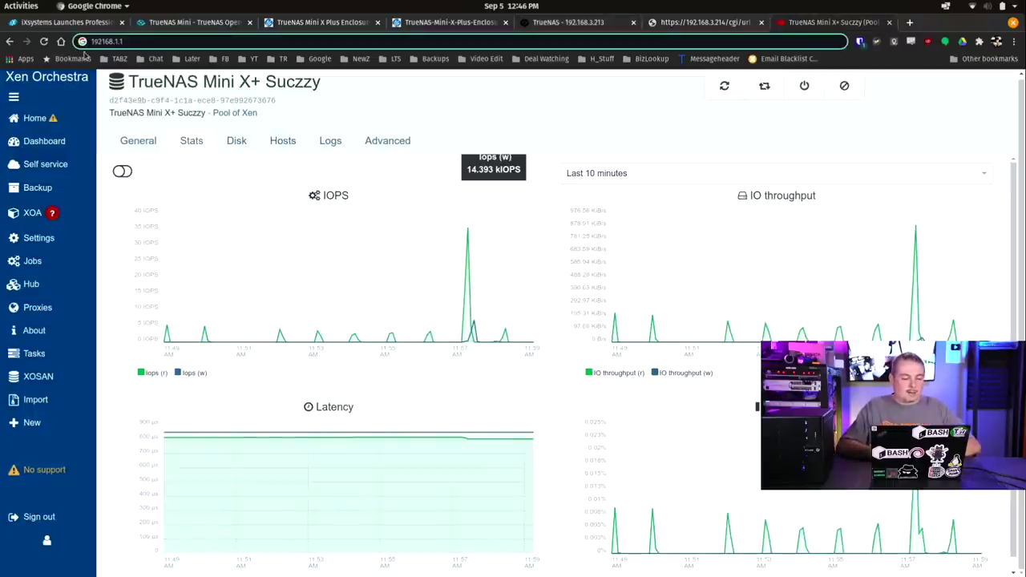
click(237, 141)
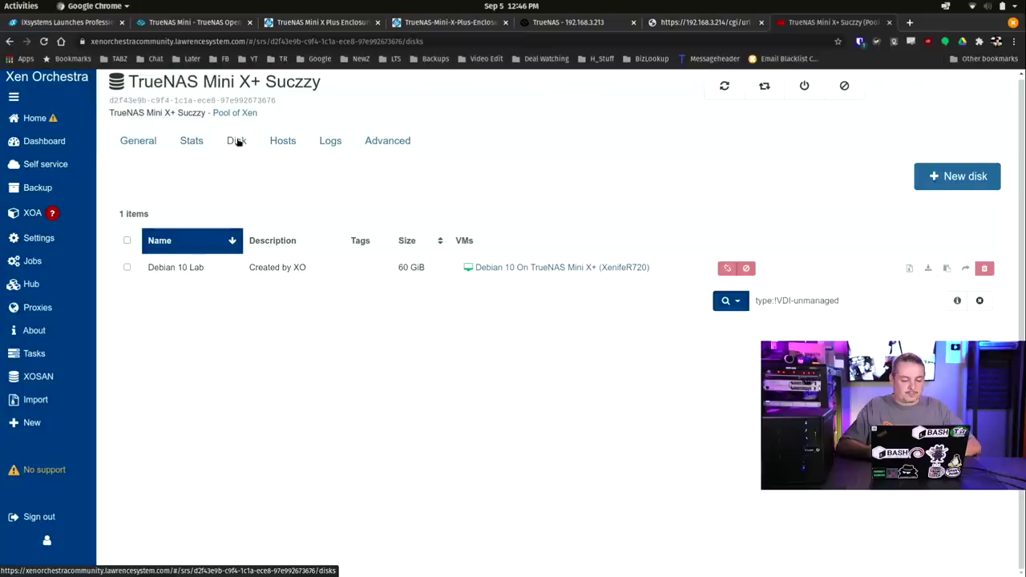
click(193, 141)
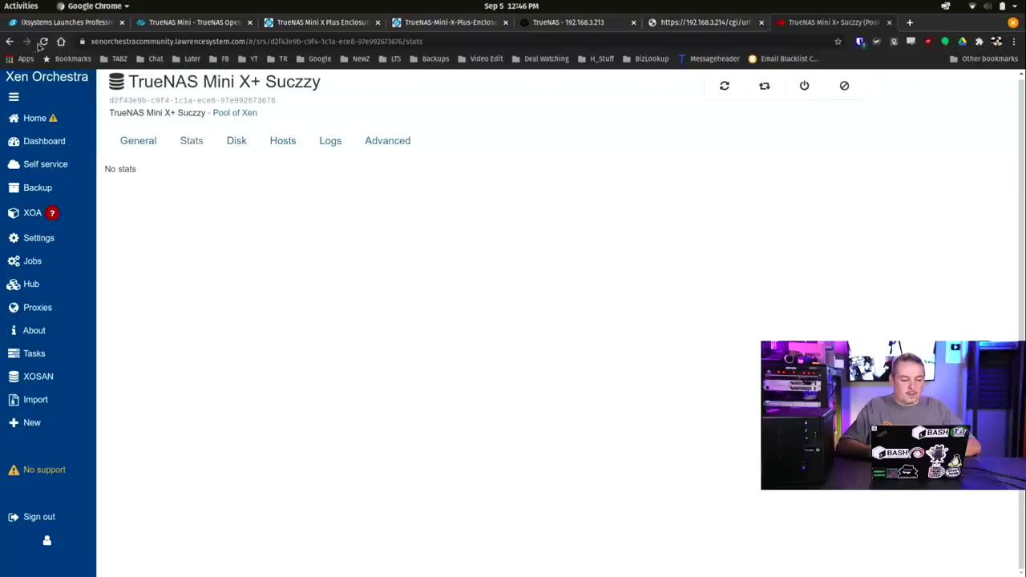
click(44, 41)
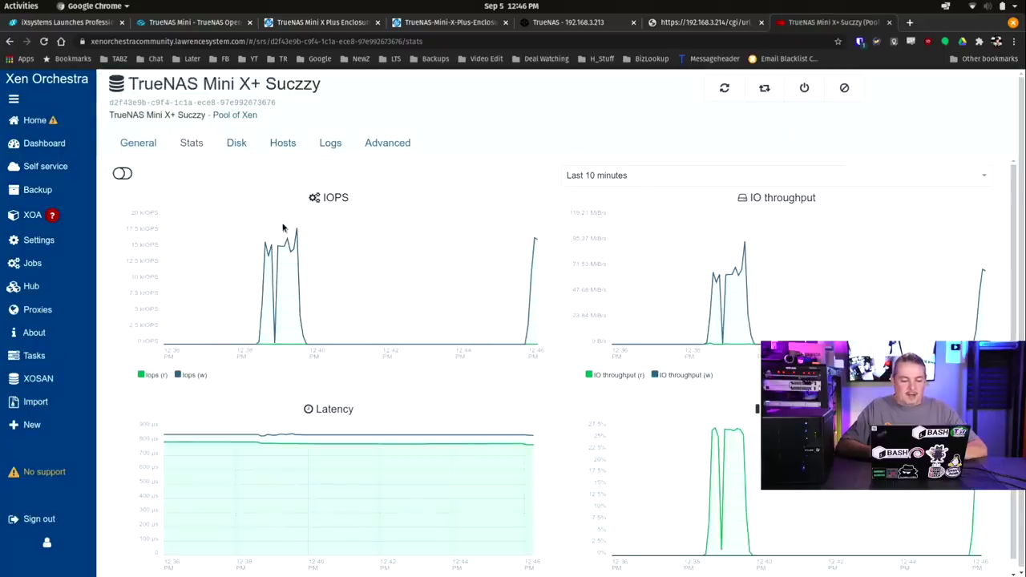
mouse_move(297, 232)
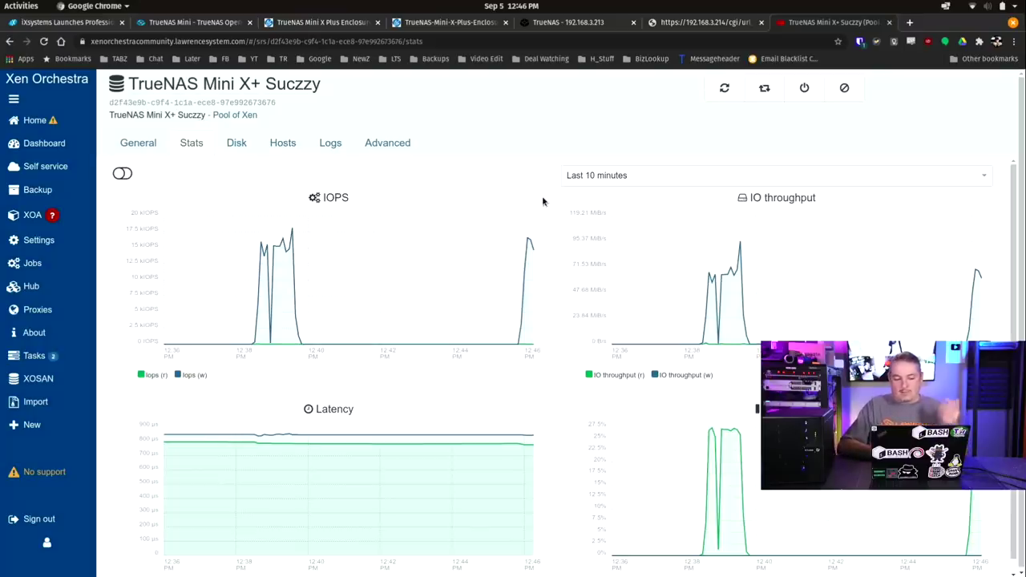
Stop the running fio test with Ctrl+C and print the contents of Run_FIO.sh.
key(alt+Tab)
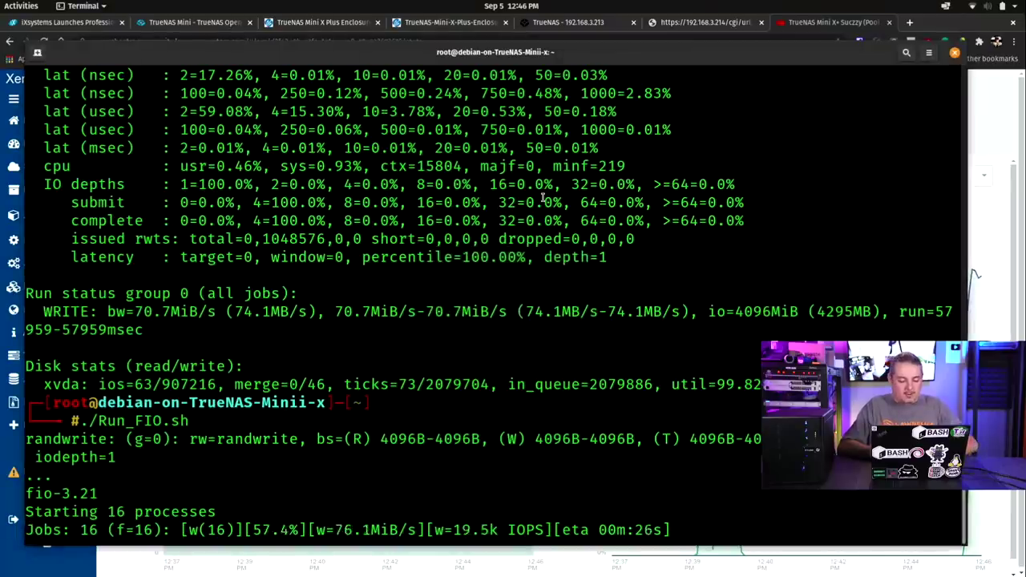
key(ctrl+c)
text(cat )
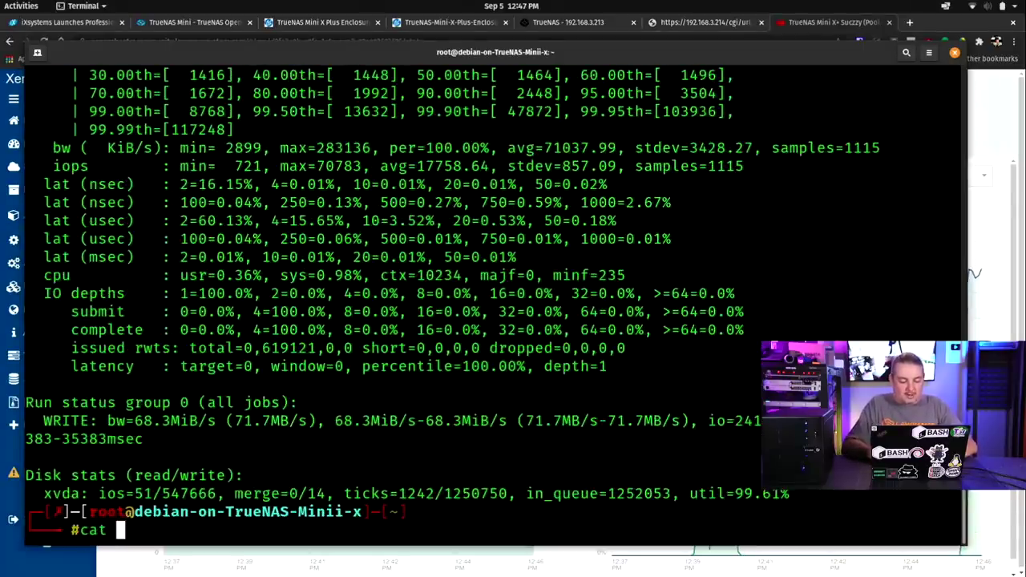
text(R)
key(Tab)
key(Return)
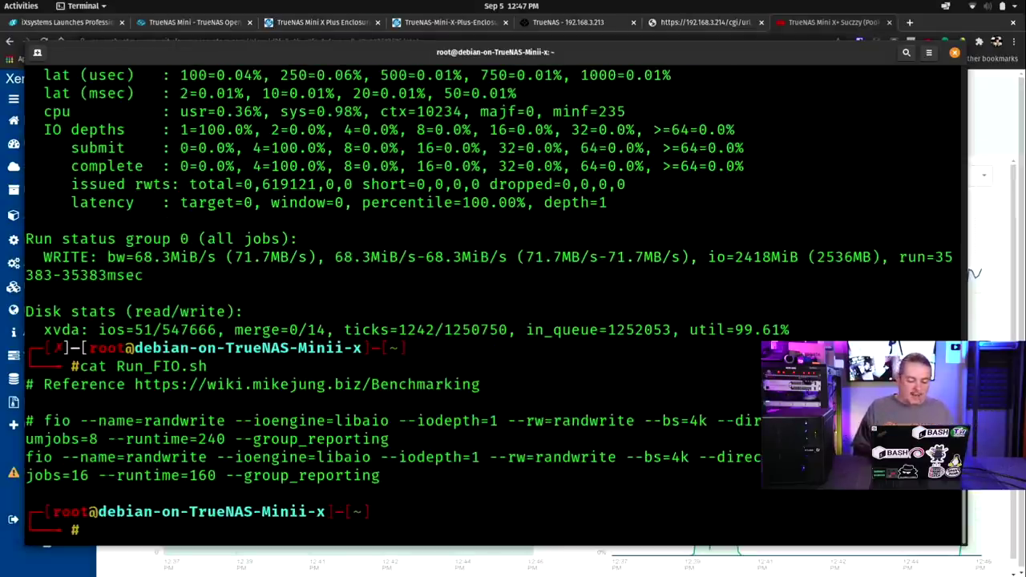
Turn the recalled cat command into ./Run_FIO.sh and rerun the 16-process benchmark.
key(Up)
key(Home)
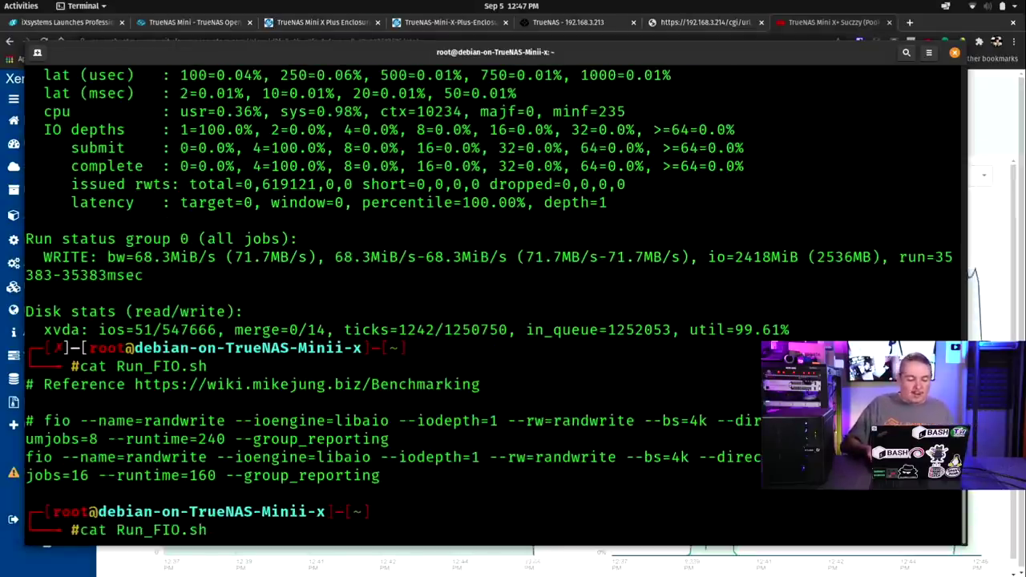
key(Delete)
key(Delete)
key(Delete)
key(Delete)
text(./)
key(End)
key(Return)
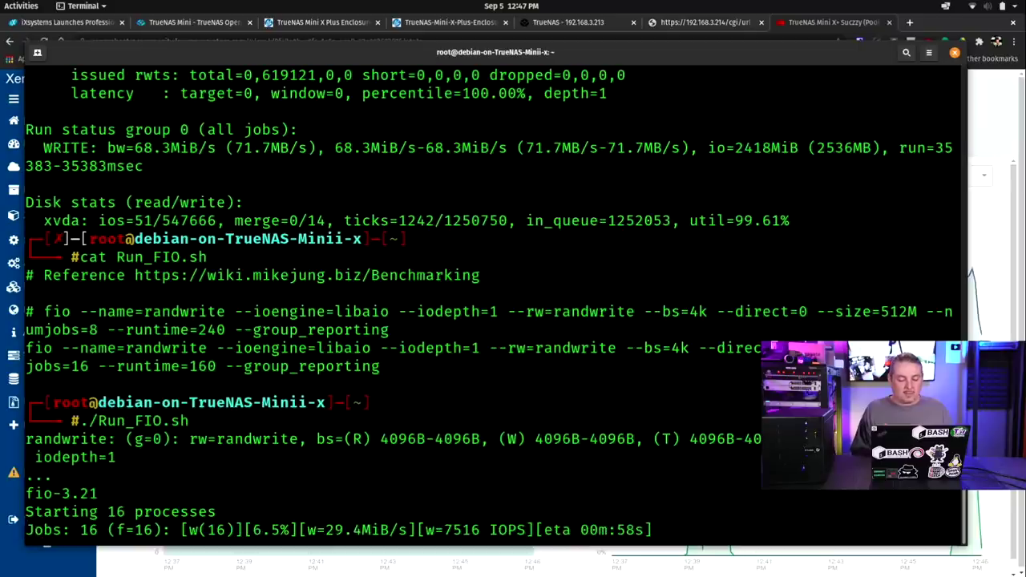
Switch to the TrueNAS dashboard tab, now reading 86% average CPU and 47°C hottest thread.
key(alt+Tab)
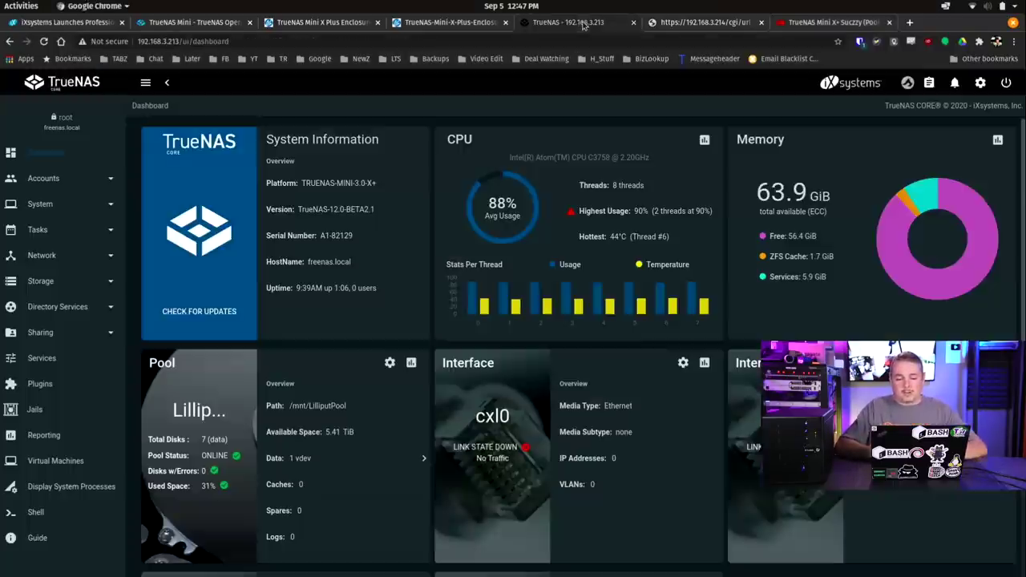
click(571, 22)
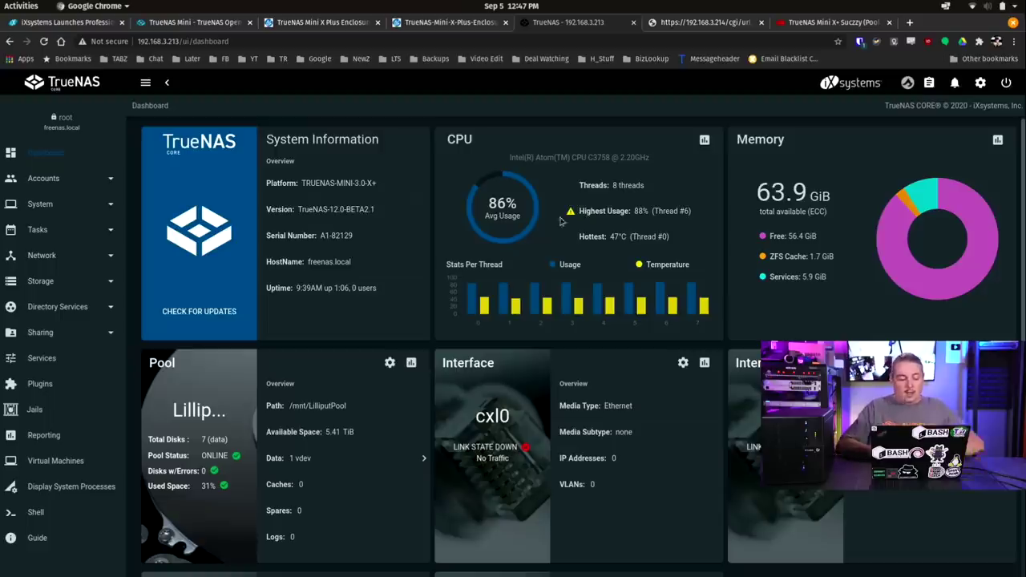
scroll(425, 258, down, 3)
scroll(425, 258, up, 3)
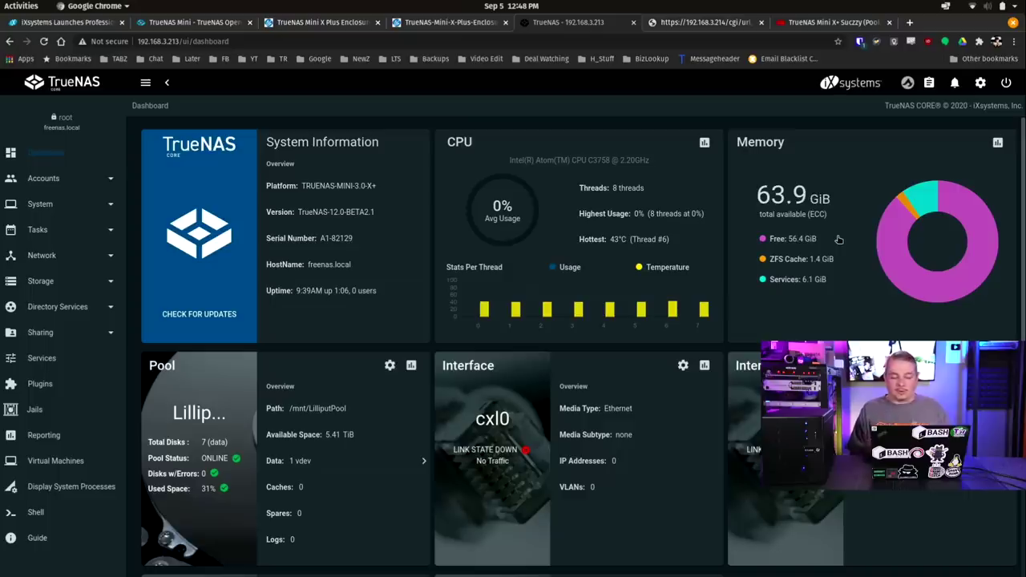
scroll(839, 239, down, 5)
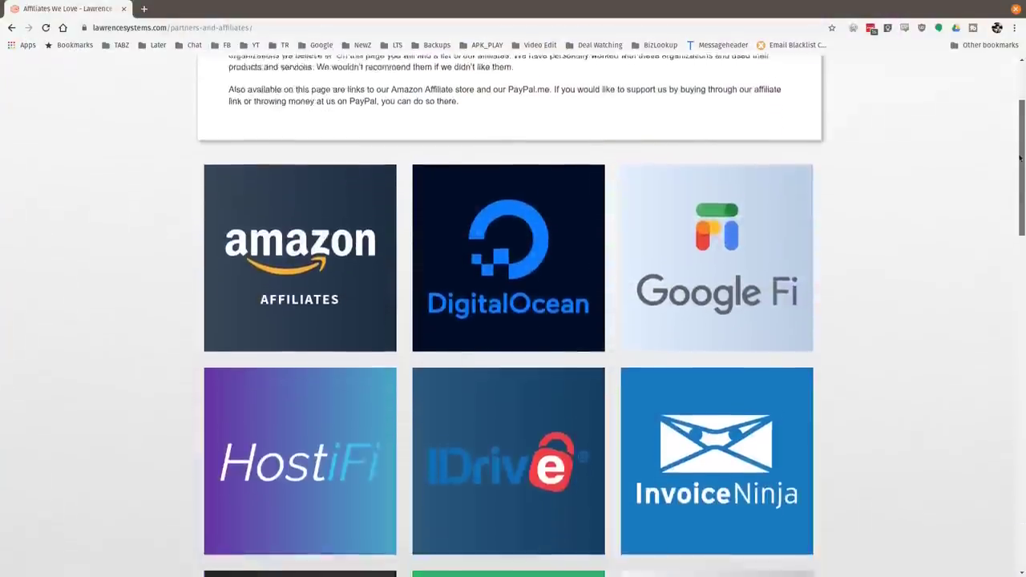
scroll(1013, 218, down, 4)
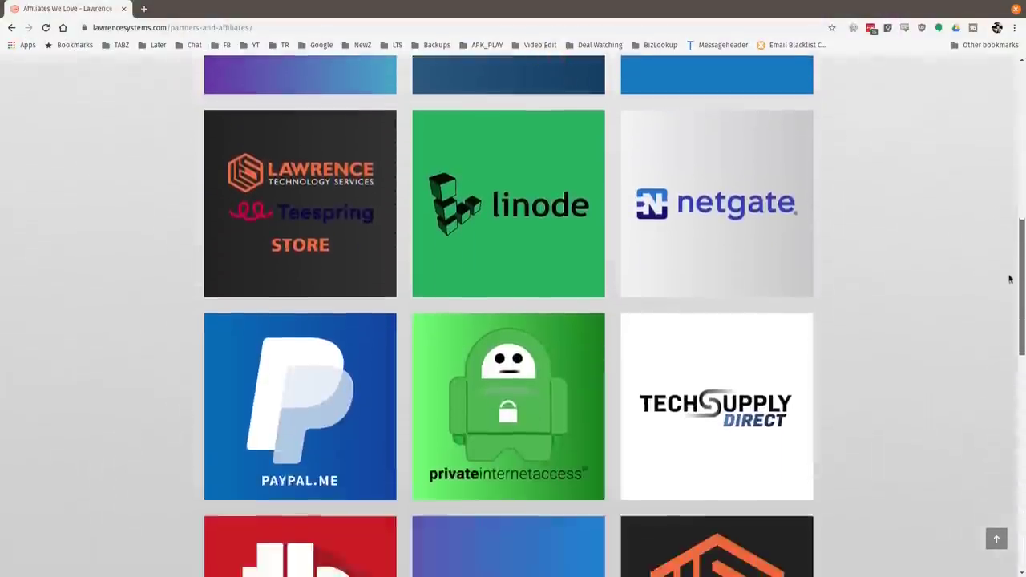